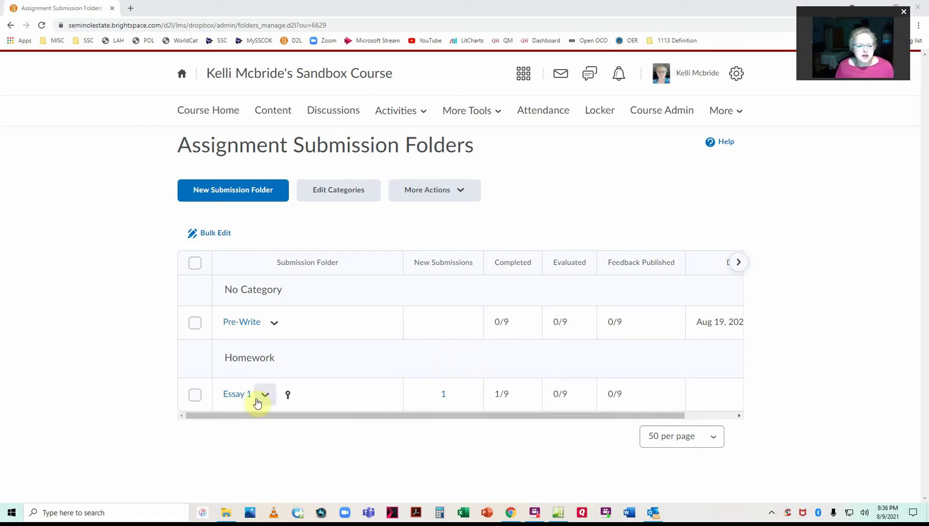
Open the submitted file 1113_definition_example_50.docx in the Essay 1 folder, download it and dismiss the download notice.
left_click(237, 395)
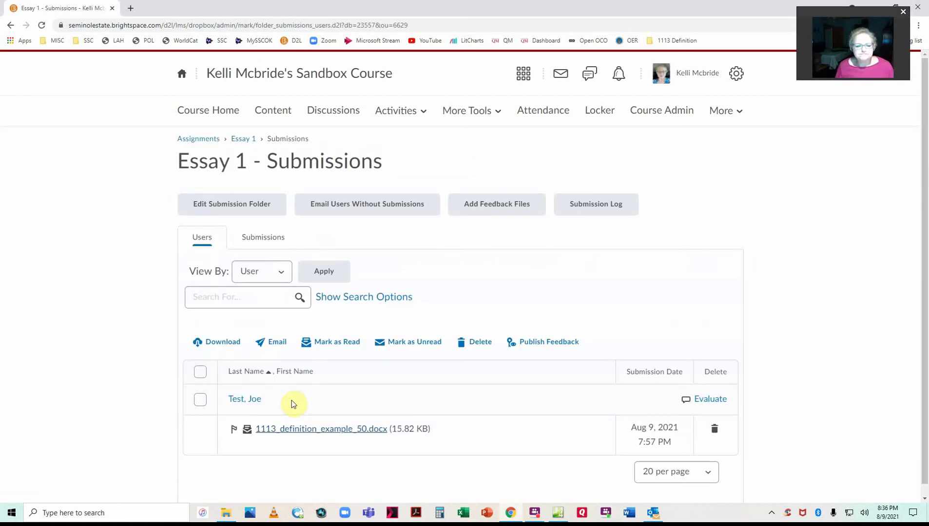
left_click(329, 429)
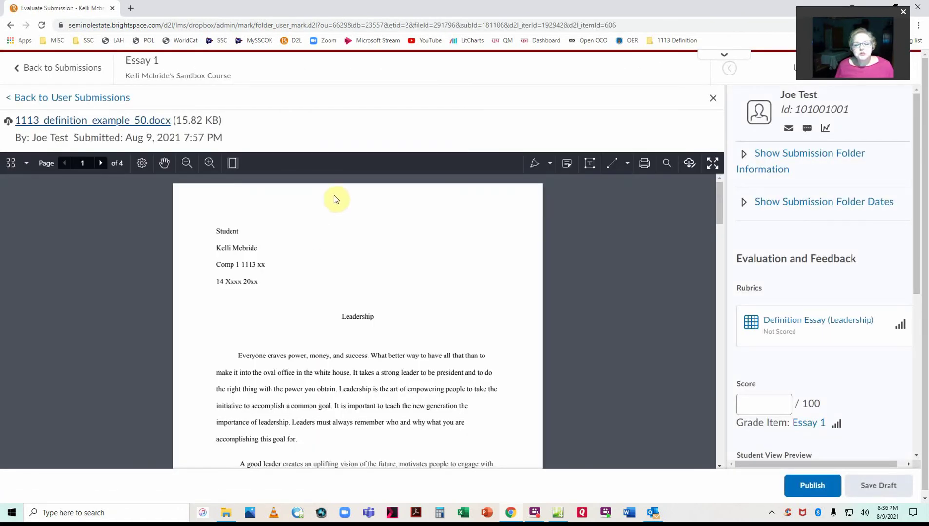
left_click(9, 120)
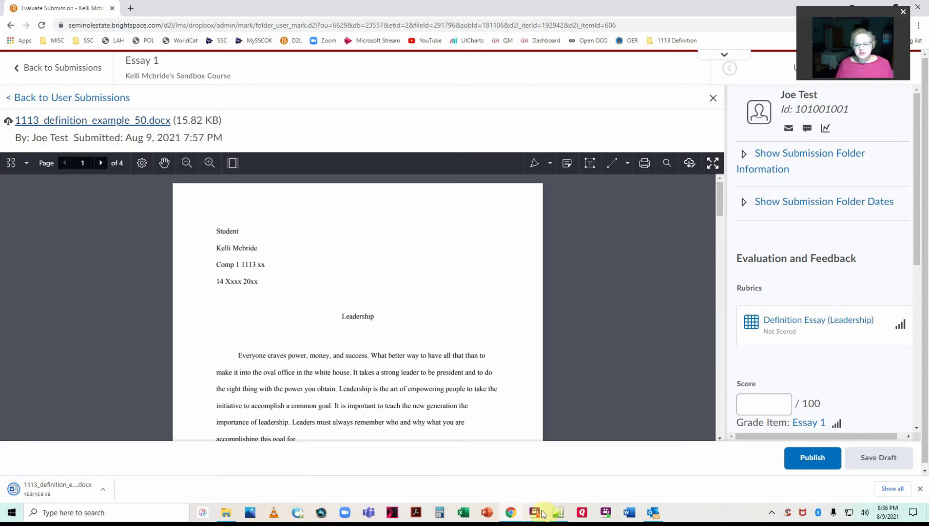
left_click(919, 489)
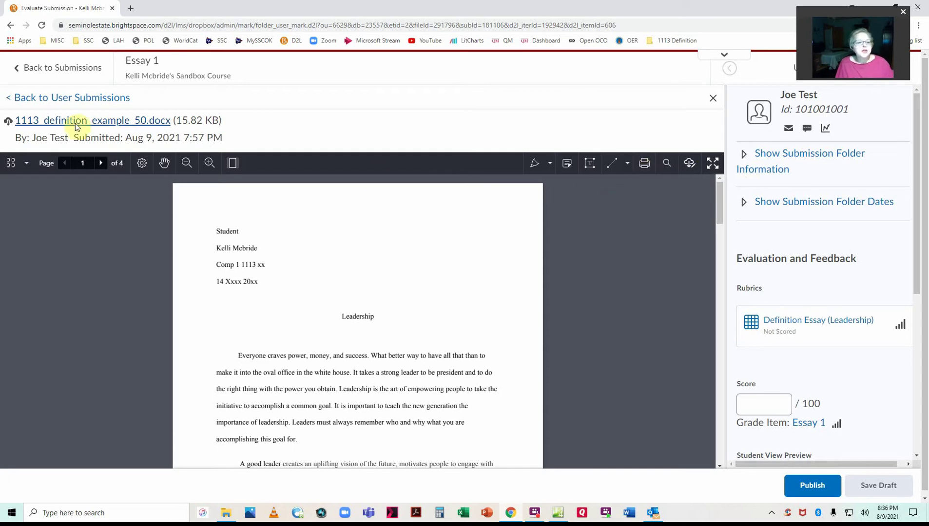
Show the essay in double-page mode and return it to single-page mode.
left_click(141, 163)
left_click(168, 191)
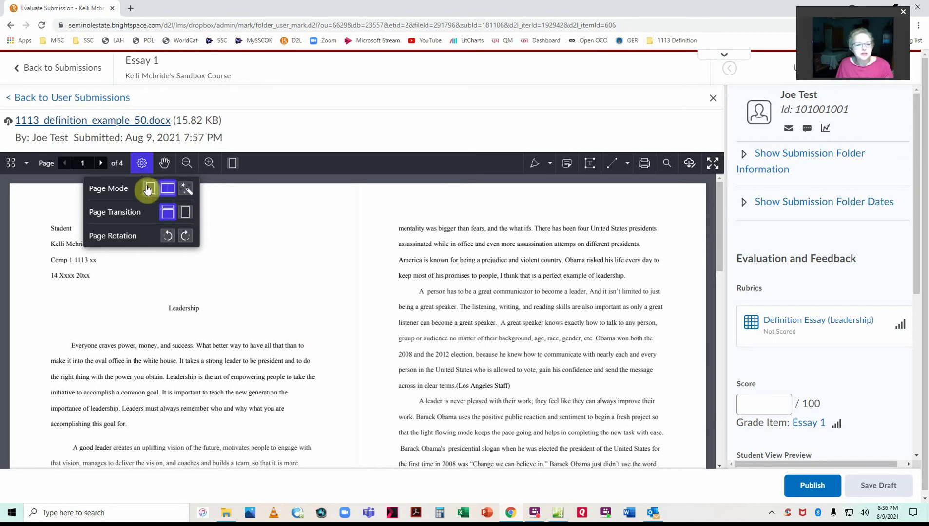
left_click(155, 189)
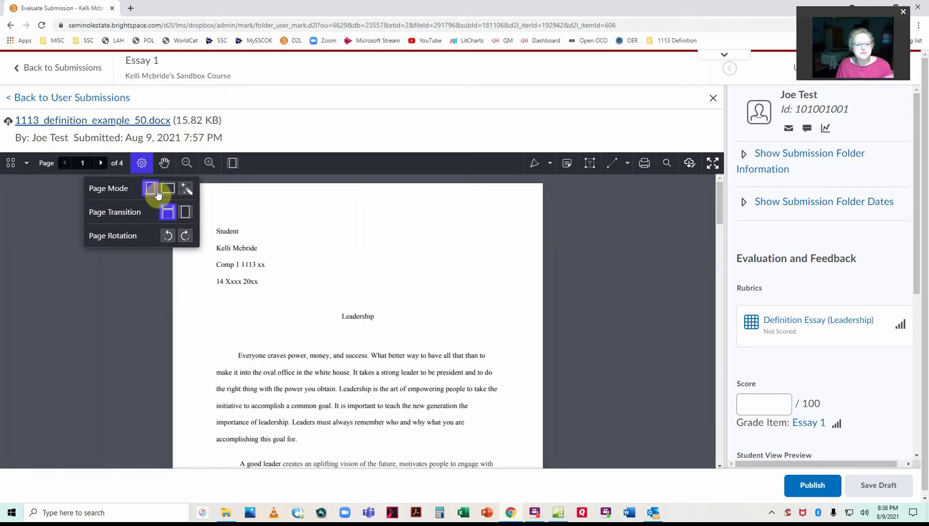
Zoom in on the essay page by two levels and back out by one.
left_click(208, 165)
left_click(208, 165)
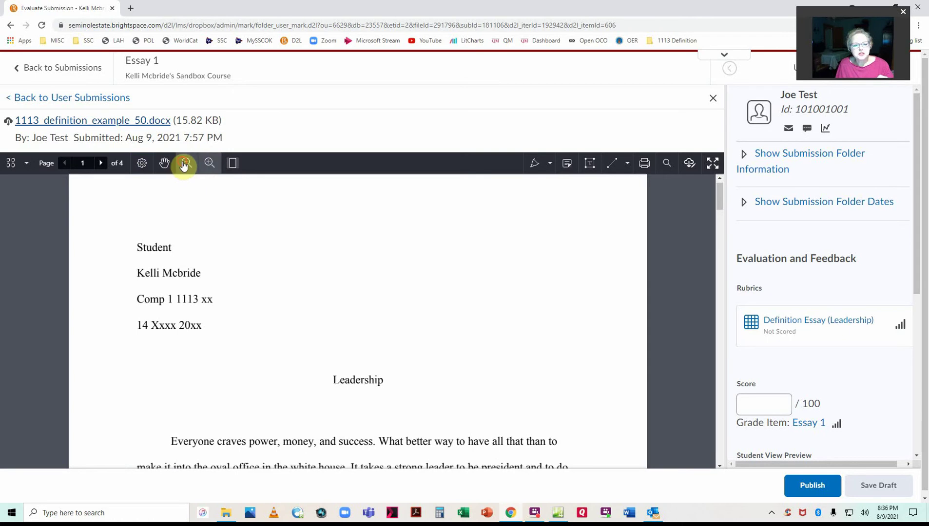
left_click(186, 165)
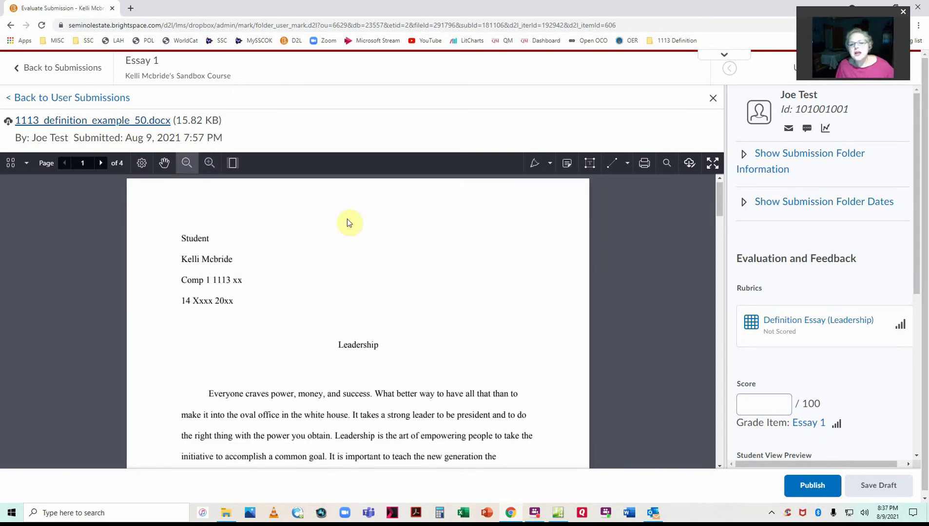
Activate the Drawing annotation tool with the Normal blend mode and set its opacity to 100%.
left_click(550, 164)
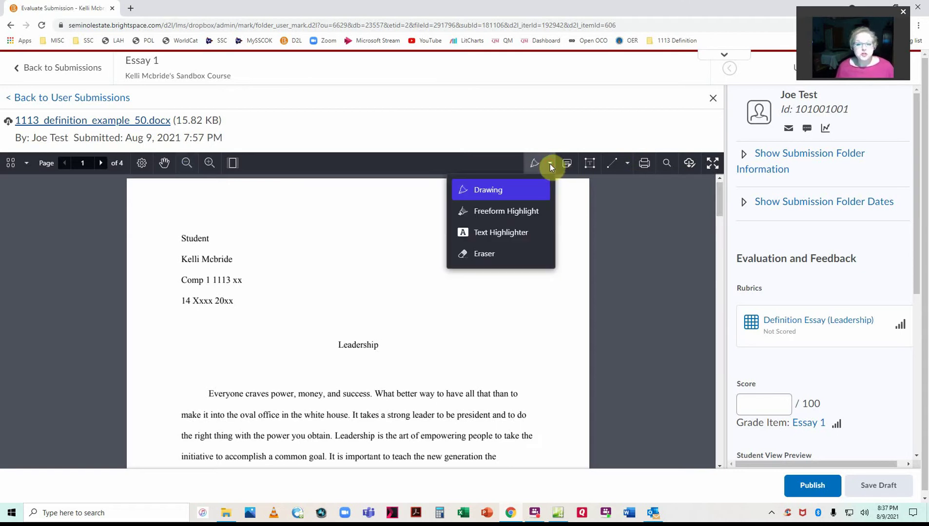
left_click(490, 191)
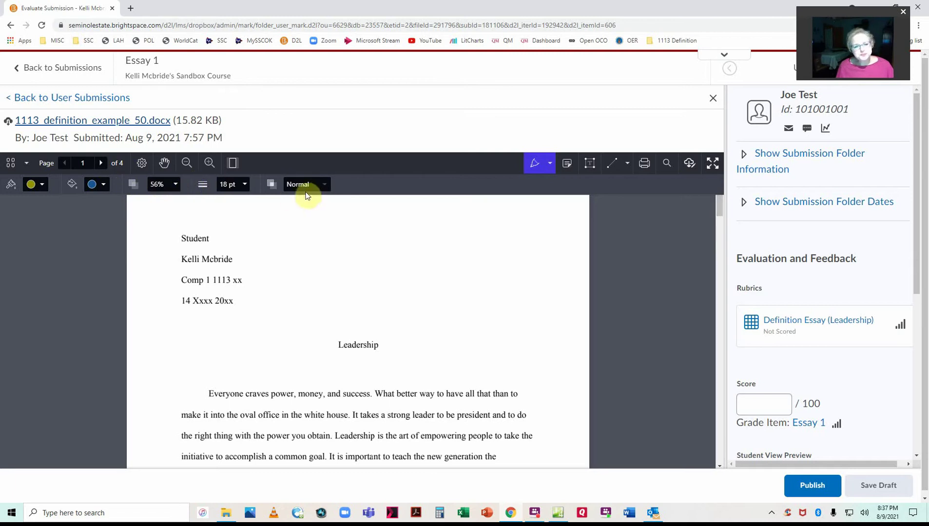
left_click(325, 185)
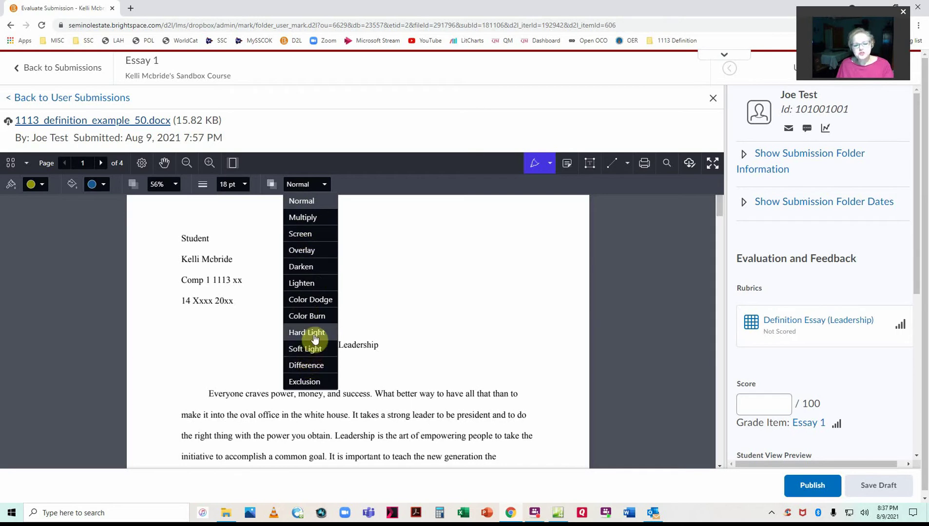
left_click(302, 200)
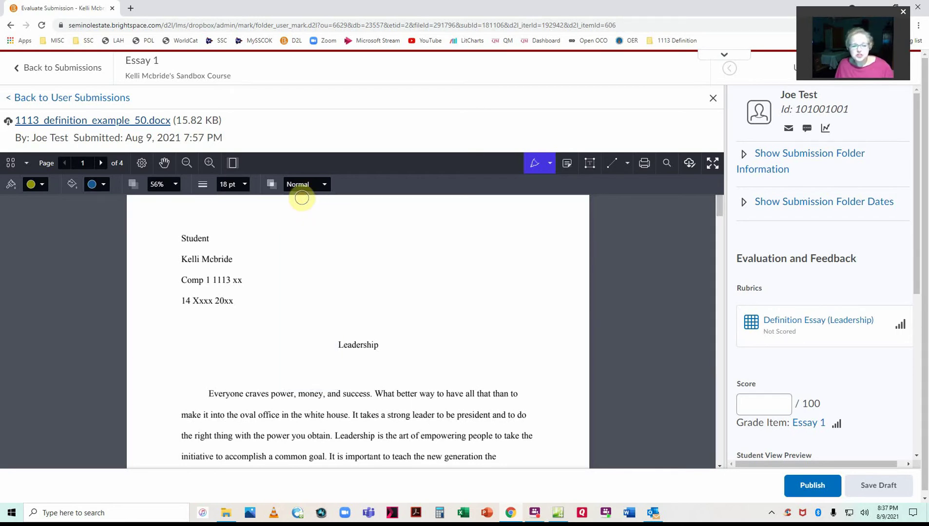
left_click(244, 185)
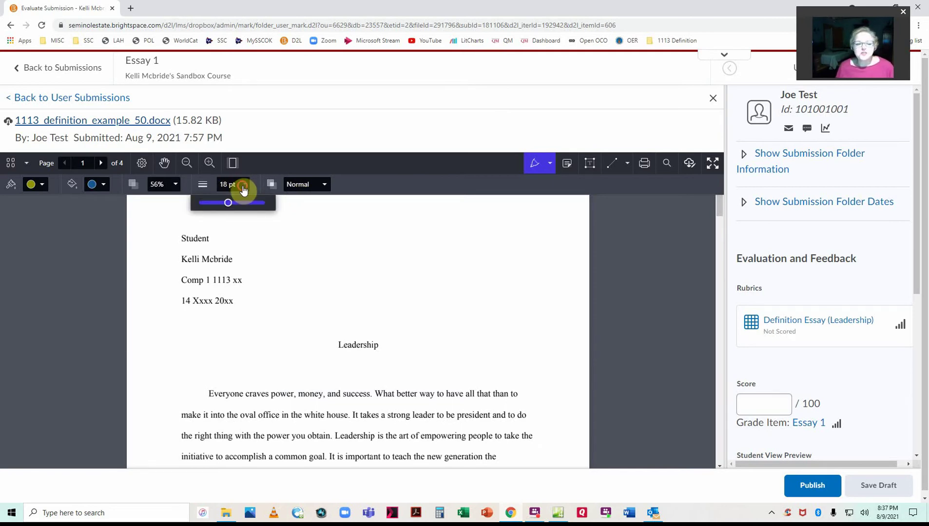
left_click(175, 186)
left_click_drag(162, 207, 205, 208)
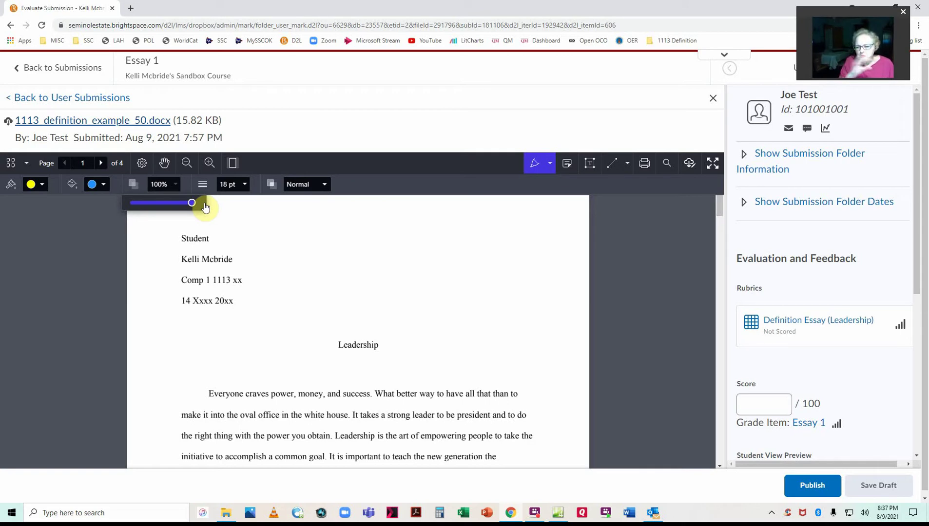
Draw a yellow stroke beside the Student line and a red stroke beneath it, both with a green fill.
left_click(103, 186)
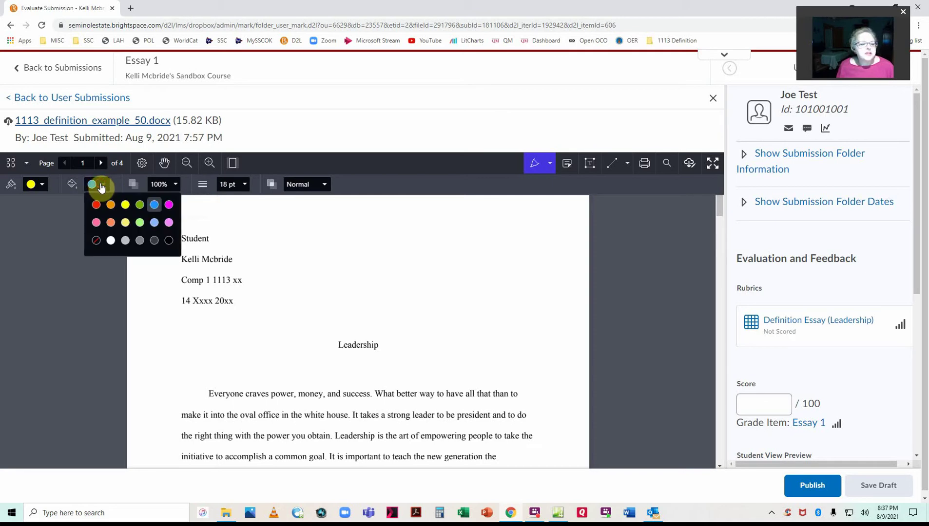
left_click(140, 205)
left_click_drag(242, 231, 464, 250)
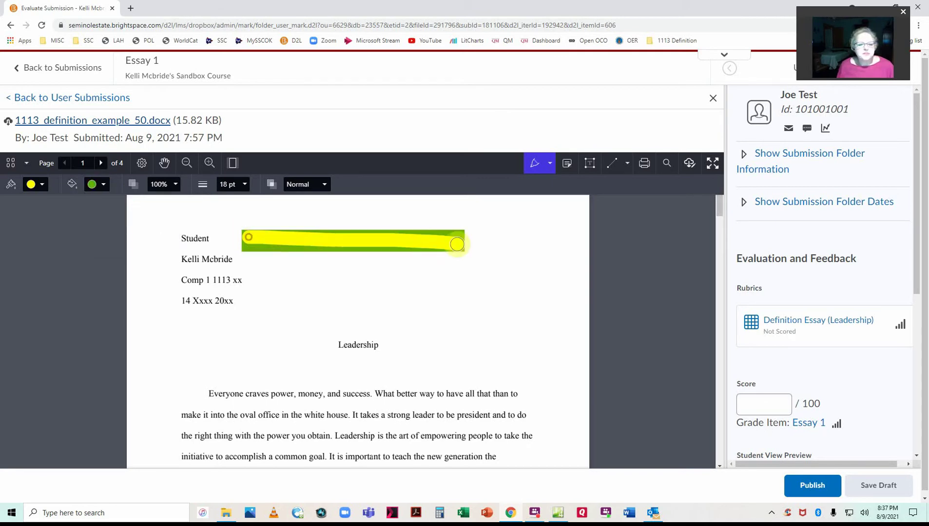
left_click(40, 190)
left_click(33, 207)
left_click_drag(223, 257, 473, 277)
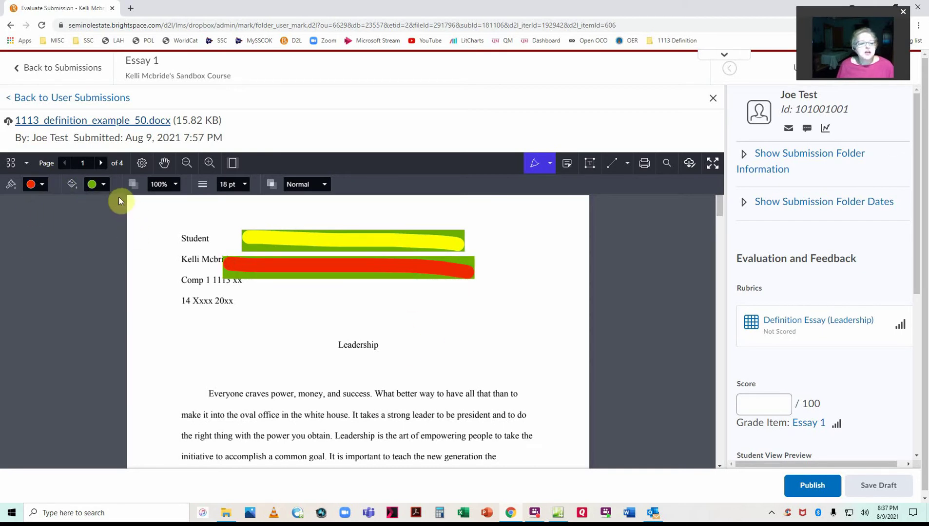
Remove the fill colour, draw a plain red stroke beside the date line, and leave the Drawing tool.
left_click(105, 187)
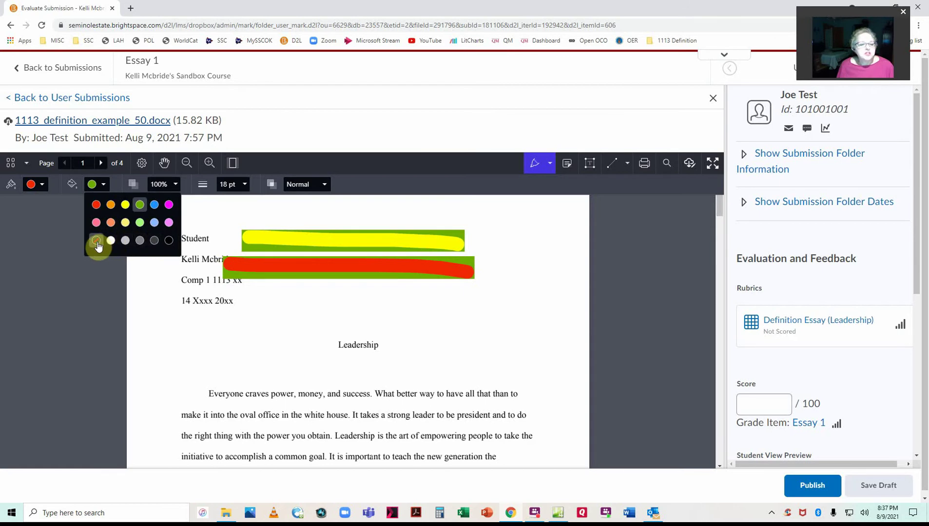
left_click(97, 245)
left_click_drag(207, 303, 441, 310)
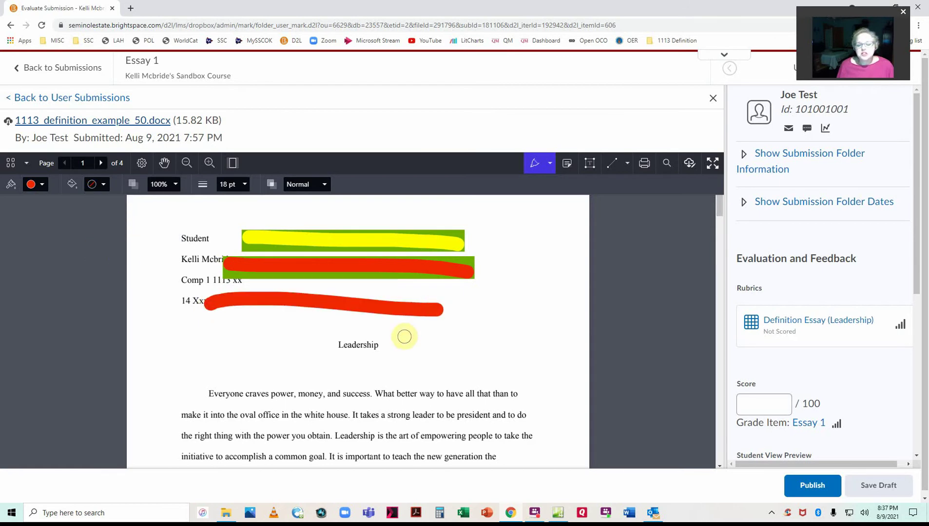
left_click(42, 189)
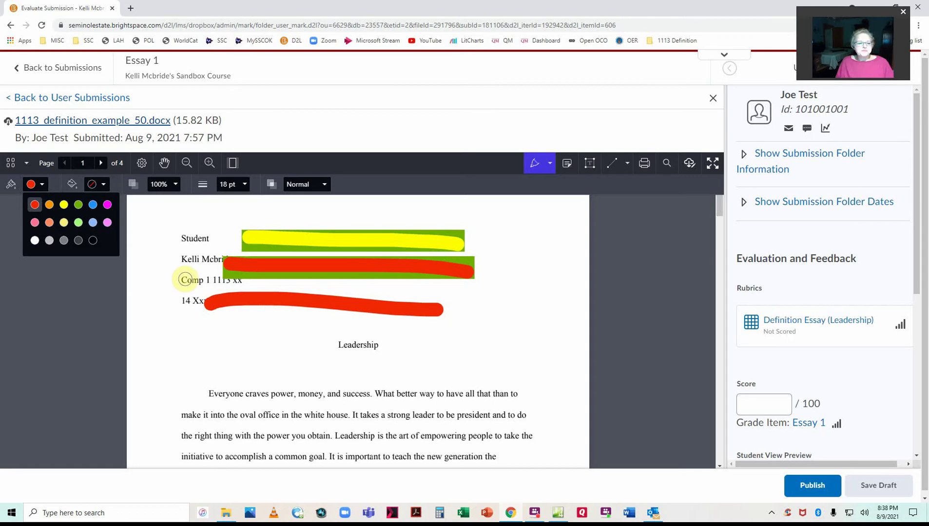
left_click(197, 288)
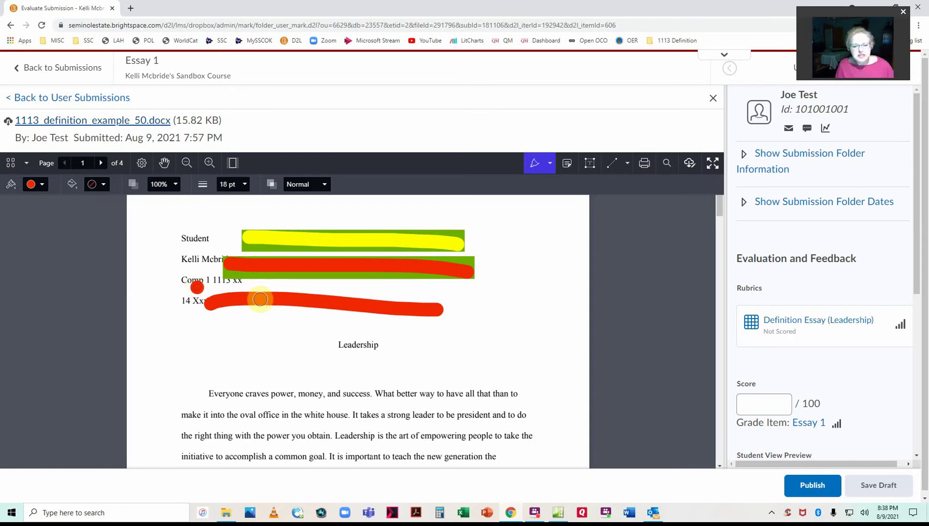
key("Escape")
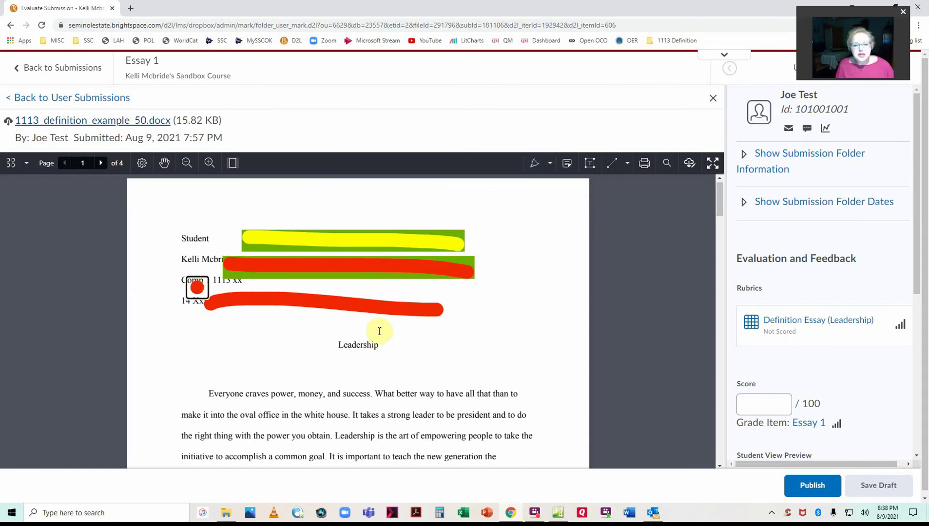
Delete the unfilled red stroke beside the date line and the red dot on the course line.
left_click(383, 314)
key("Delete")
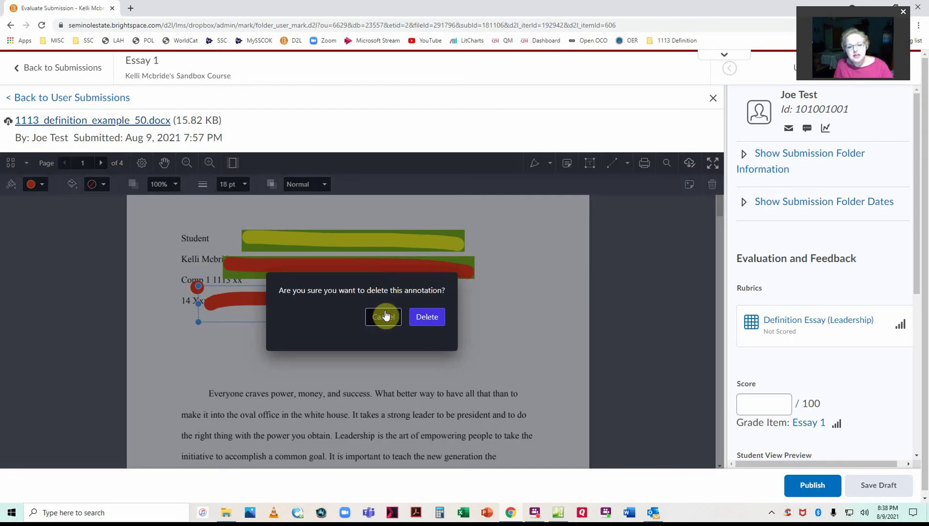
left_click(433, 317)
left_click(196, 287)
key("Delete")
left_click(427, 317)
Delete the red and yellow strokes that have a green fill from the essay heading.
left_click(414, 269)
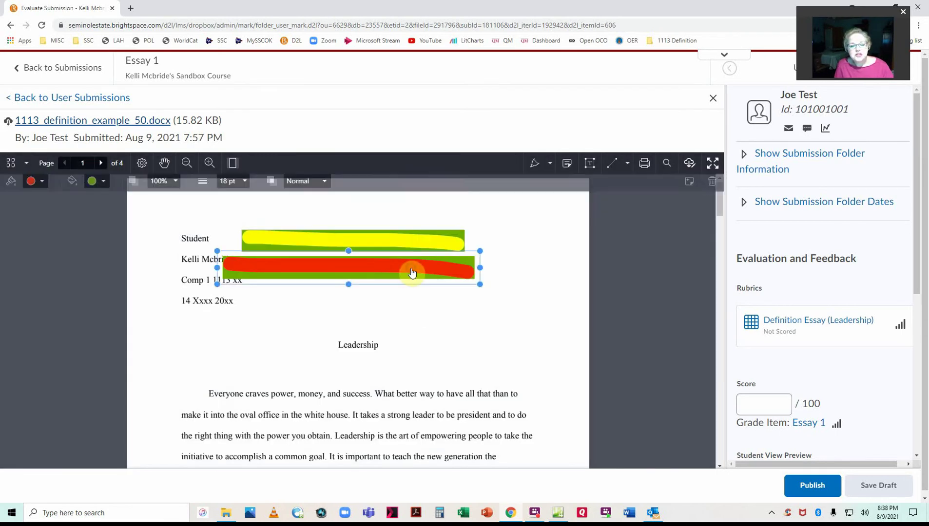
key("Delete")
left_click(432, 317)
left_click(433, 242)
key("Delete")
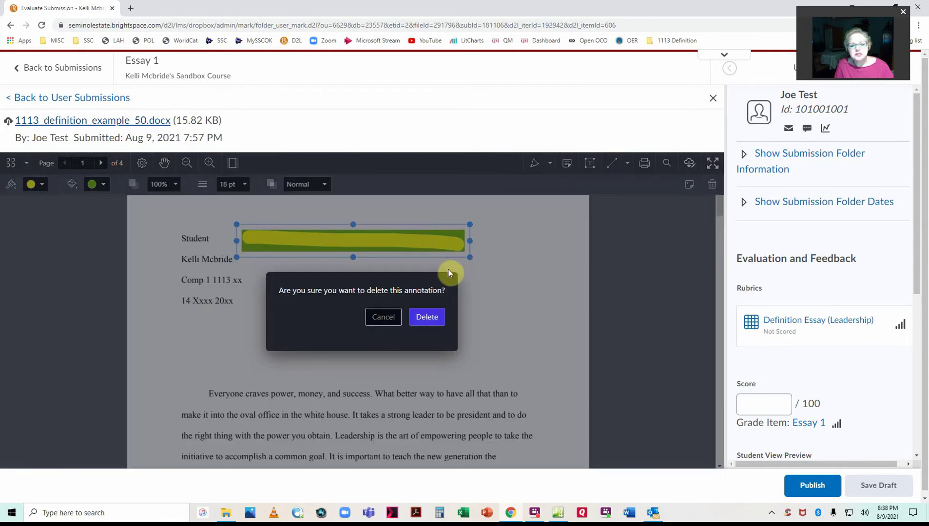
left_click(433, 318)
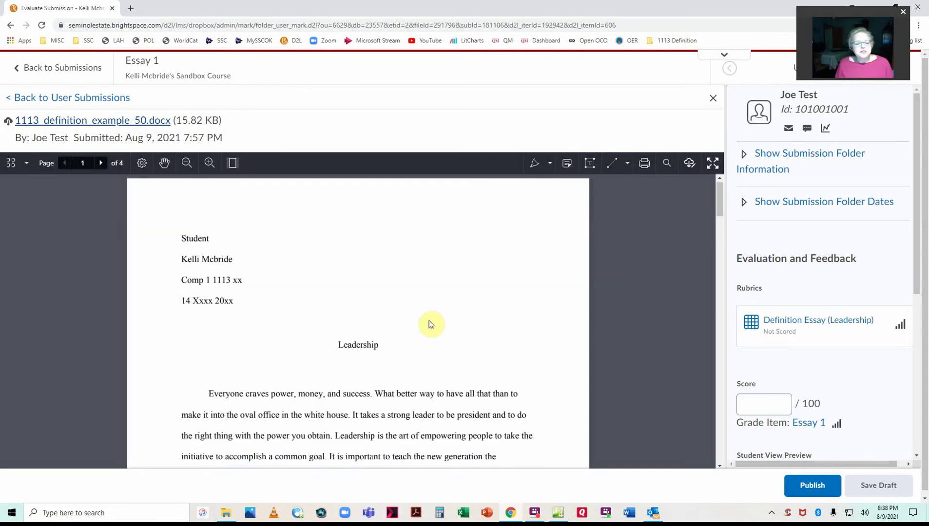
Draw a thick green freehand loop around the Student line with the Drawing tool.
left_click(535, 162)
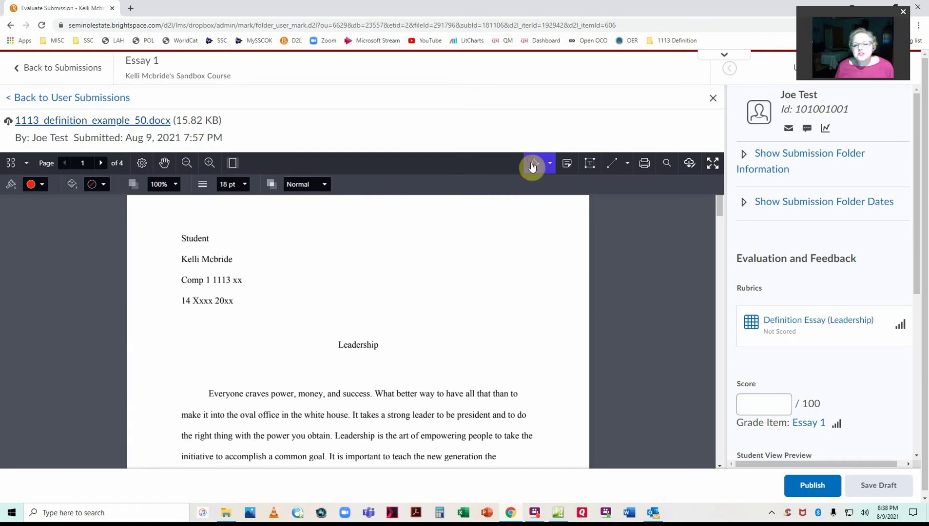
left_click(35, 183)
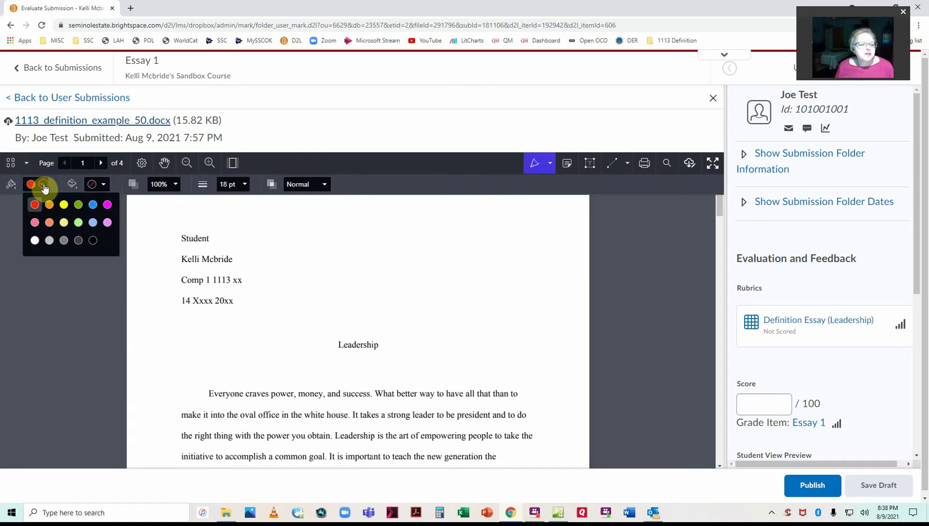
left_click(79, 204)
mouse_move(188, 254)
left_mouse_down()
mouse_move(166, 261)
mouse_move(183, 258)
left_mouse_up()
Set the stroke thickness to 9 pt and draw a green loop around the date line.
left_click(245, 184)
left_click_drag(242, 203, 215, 206)
mouse_move(214, 321)
left_mouse_down()
mouse_move(181, 291)
mouse_move(216, 321)
left_mouse_up()
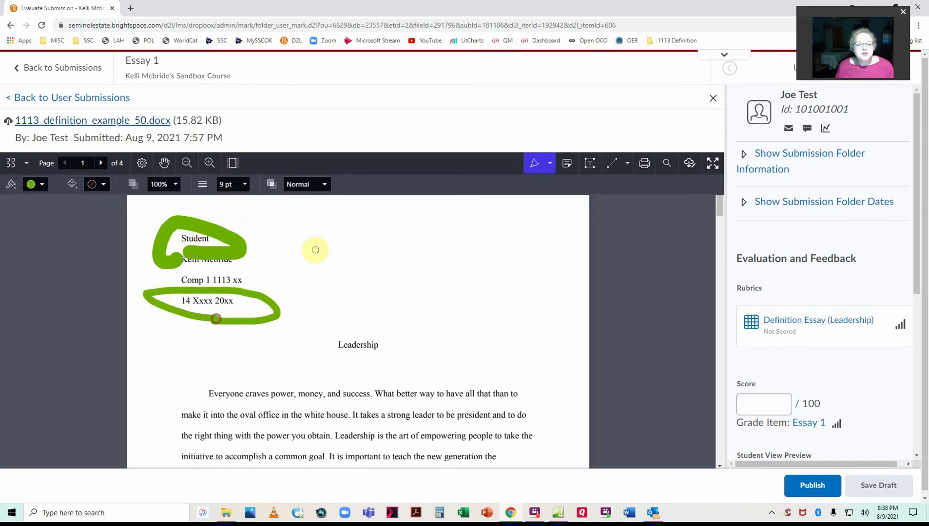
Handwrite the grades A+ and B+ in green beside the essay heading and leave the Drawing tool.
mouse_move(314, 283)
left_mouse_down()
mouse_move(385, 299)
mouse_move(314, 282)
left_mouse_up()
mouse_move(384, 246)
left_mouse_down()
mouse_move(387, 286)
mouse_move(410, 254)
left_mouse_up()
left_click_drag(338, 263, 283, 348)
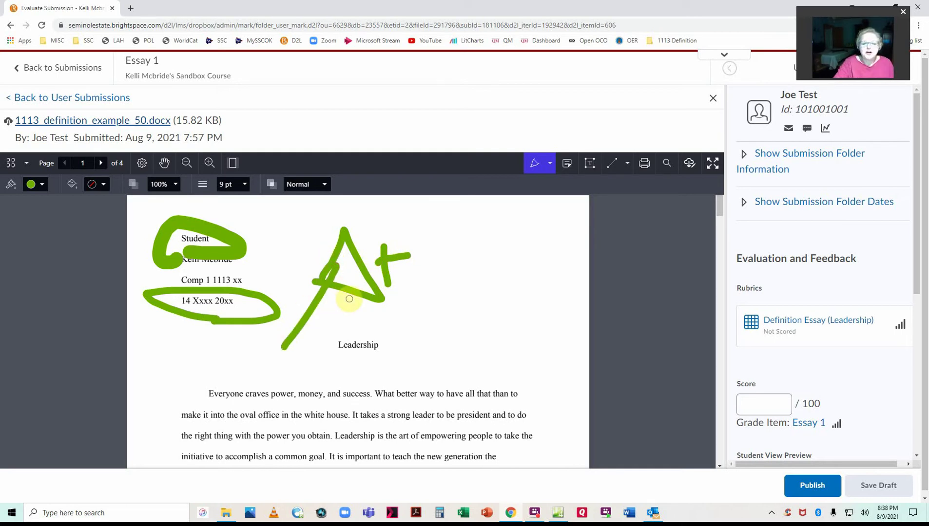
left_click_drag(441, 251, 453, 307)
mouse_move(423, 229)
left_mouse_down()
mouse_move(500, 248)
mouse_move(441, 270)
left_mouse_up()
mouse_move(495, 219)
left_mouse_down()
mouse_move(509, 251)
mouse_move(543, 209)
left_mouse_up()
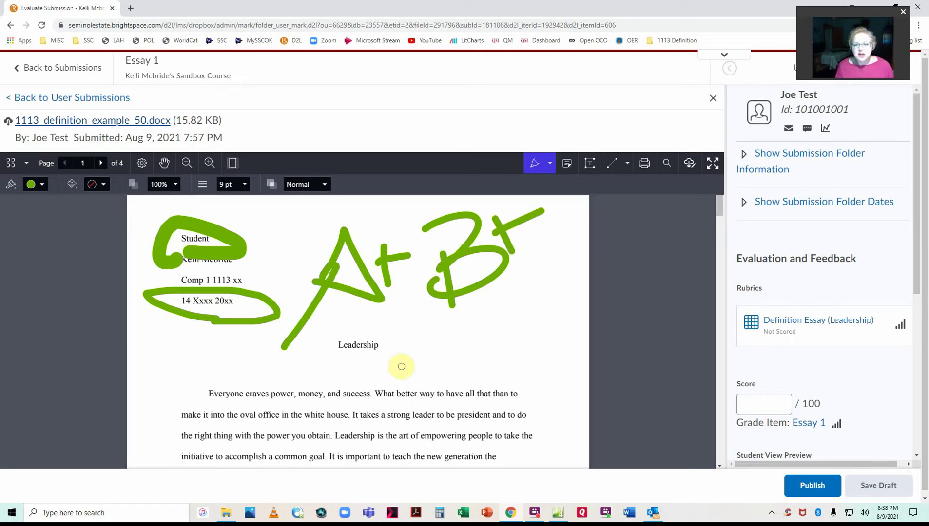
key("Escape")
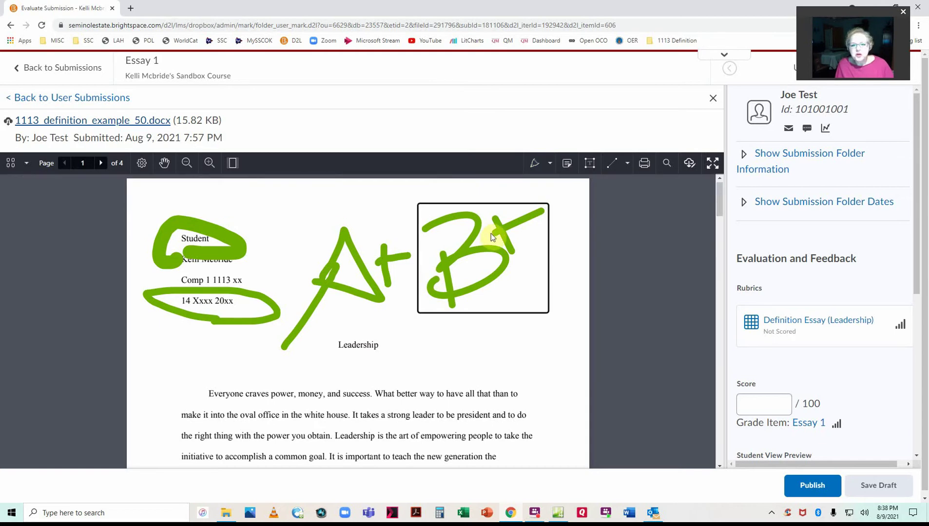
Delete the green handwritten grades and the green loops around the Student and date lines from the essay's first page.
left_click(504, 264)
key("Delete")
left_click(426, 317)
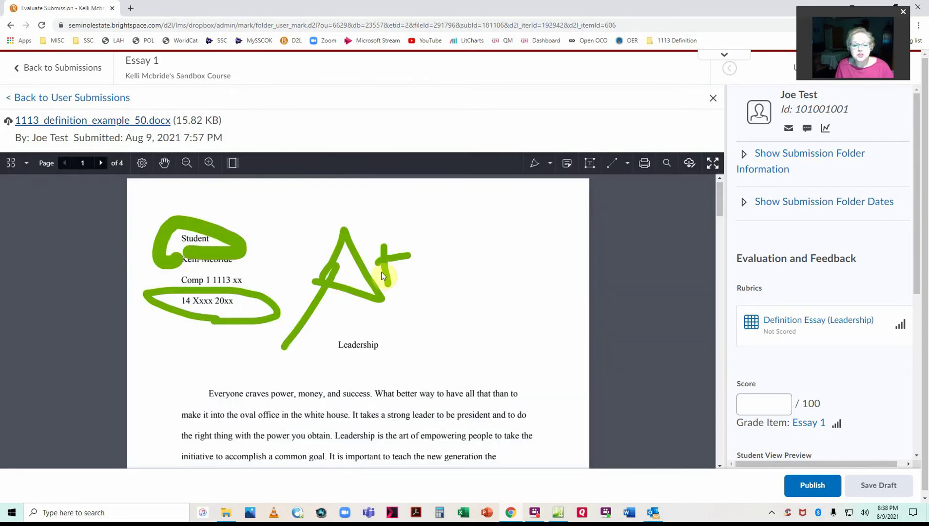
left_click(386, 277)
key("Delete")
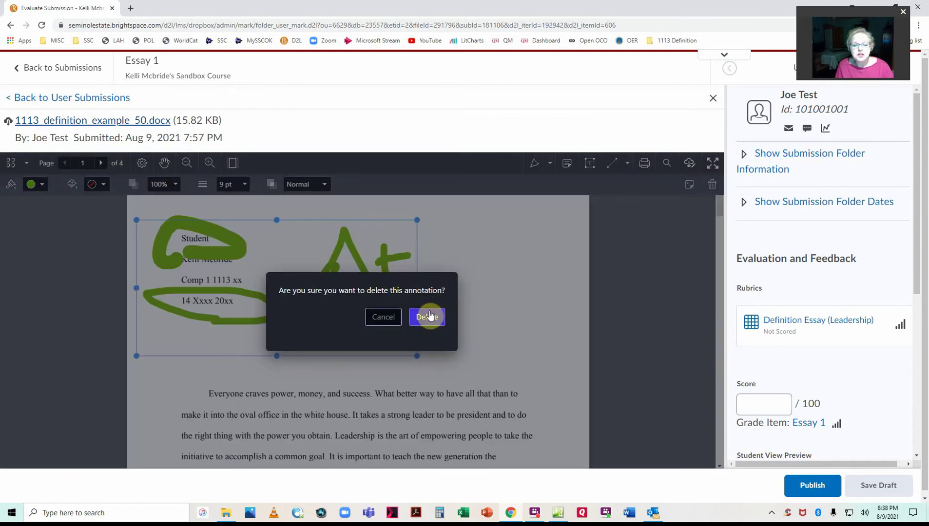
left_click(428, 316)
left_click(243, 257)
key("Delete")
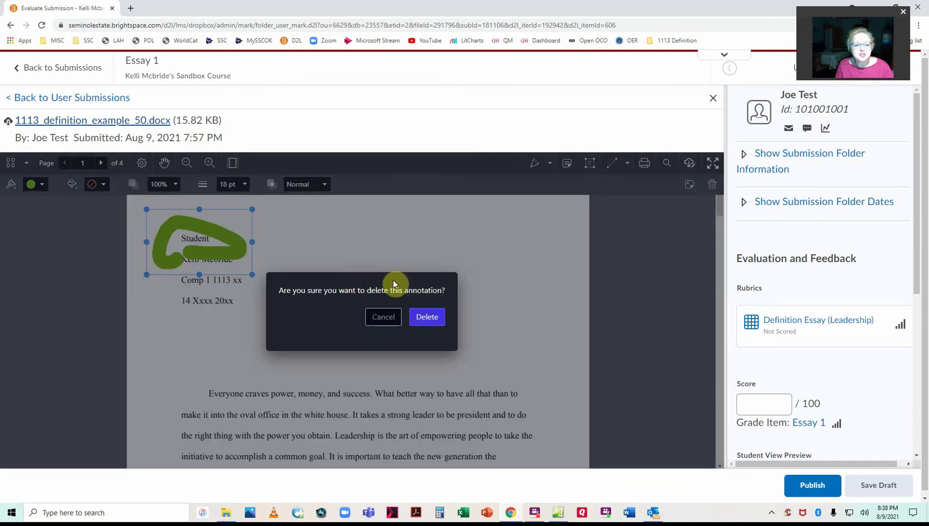
left_click(429, 318)
Paint broad yellow Freeform Highlight strokes across the Leadership title and the opening lines of the first paragraph.
left_click(551, 165)
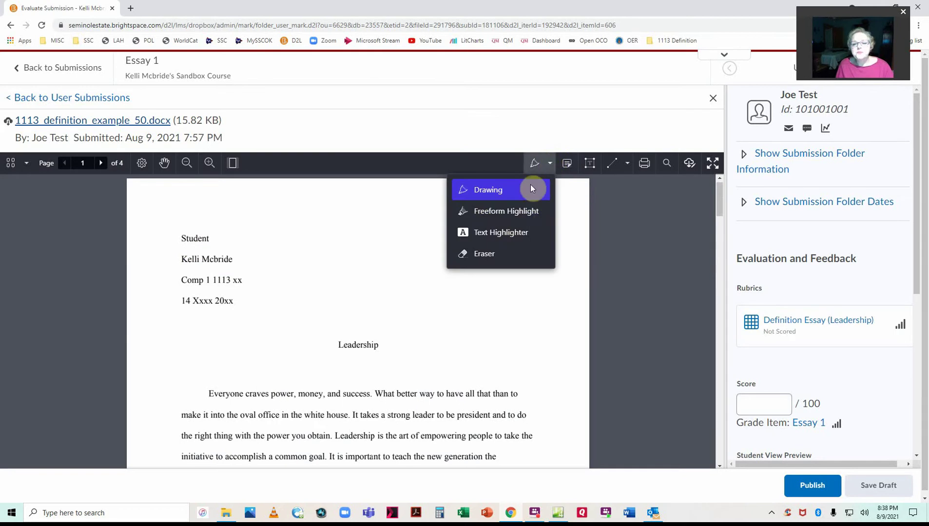
left_click(512, 210)
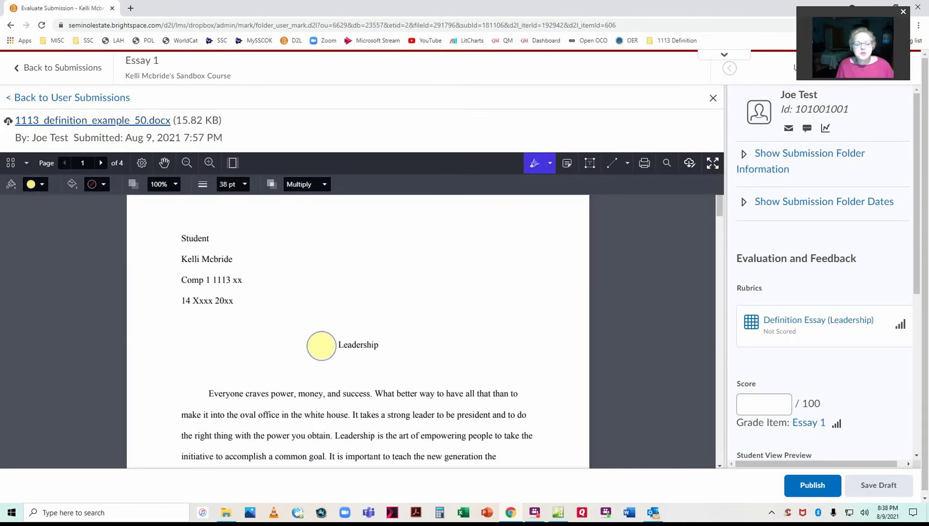
mouse_move(192, 317)
left_mouse_down()
mouse_move(466, 326)
mouse_move(162, 351)
mouse_move(235, 375)
mouse_move(484, 395)
mouse_move(422, 403)
left_mouse_up()
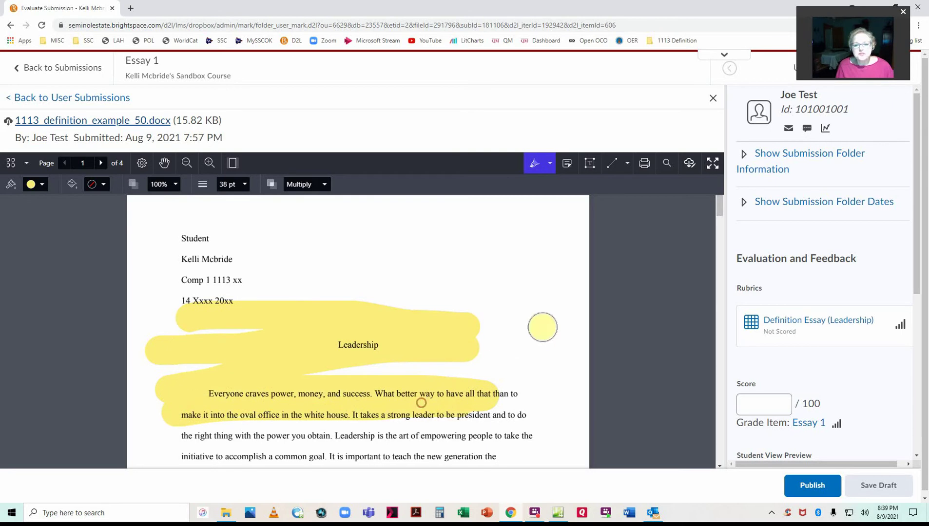
Use the Eraser to remove the highlight over the title and cut a gap in the paragraph highlight near "better".
left_click(550, 164)
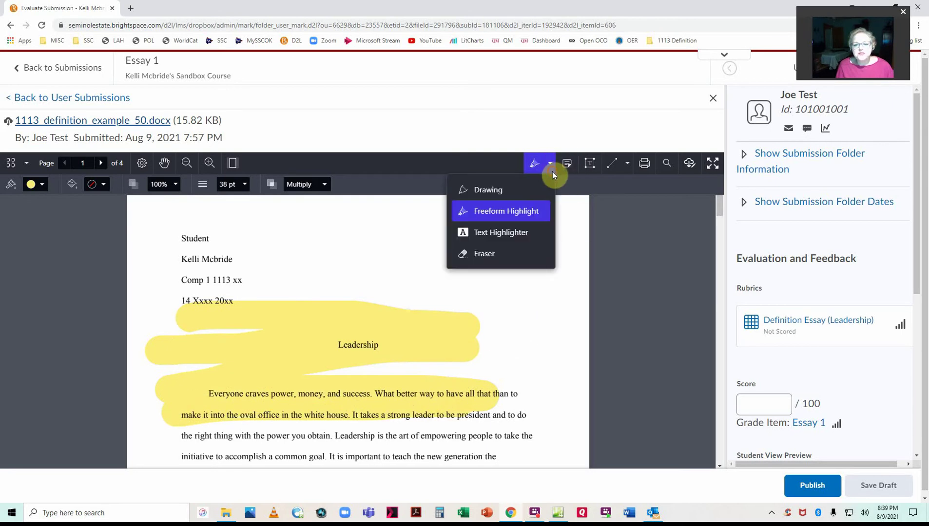
left_click(478, 254)
mouse_move(344, 365)
left_mouse_down()
mouse_move(204, 369)
mouse_move(476, 348)
mouse_move(217, 362)
mouse_move(311, 312)
mouse_move(183, 331)
mouse_move(311, 336)
mouse_move(251, 379)
mouse_move(224, 358)
left_mouse_up()
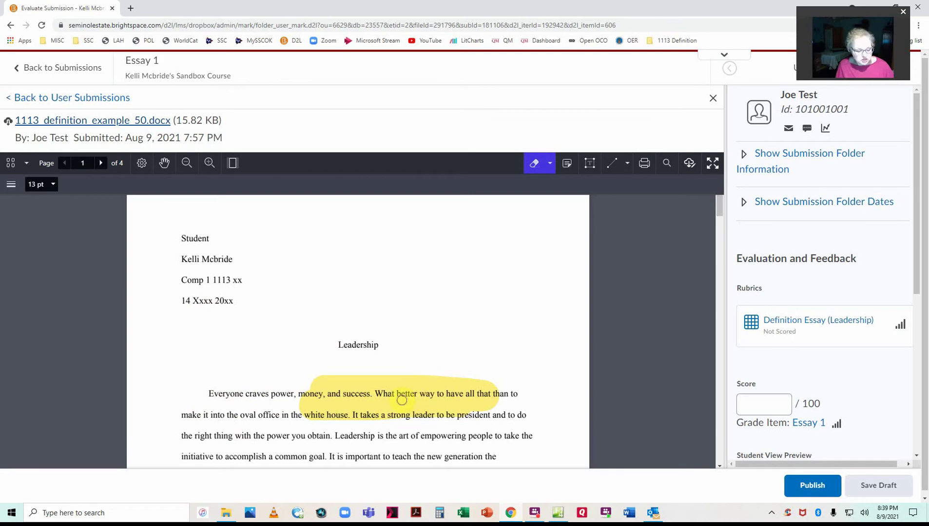
left_click_drag(402, 394, 404, 398)
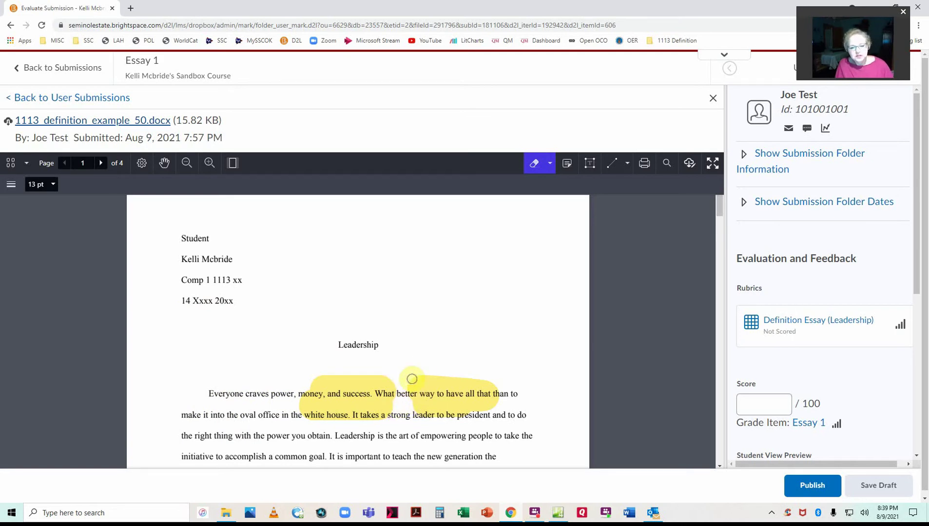
Leave the Eraser and delete the remaining yellow freeform highlight from the first paragraph.
left_click(552, 172)
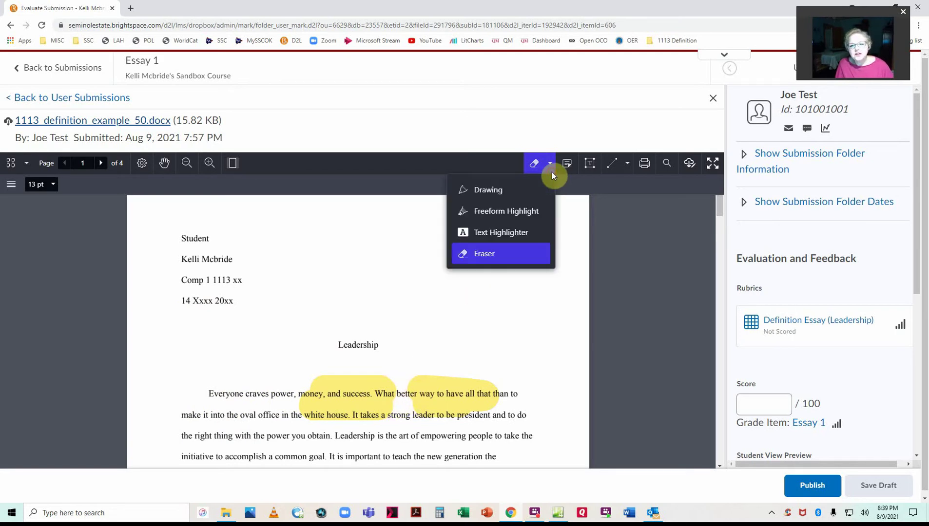
left_click(523, 190)
left_click(425, 404)
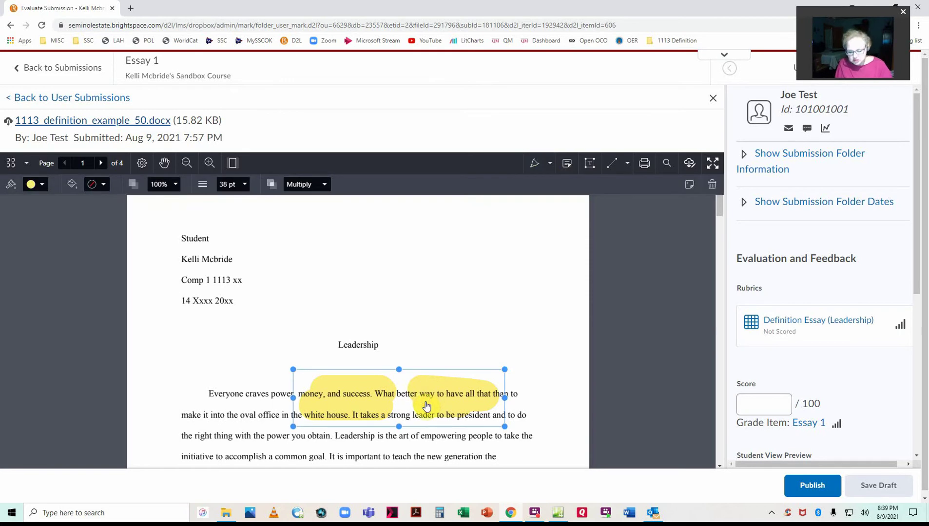
key("Delete")
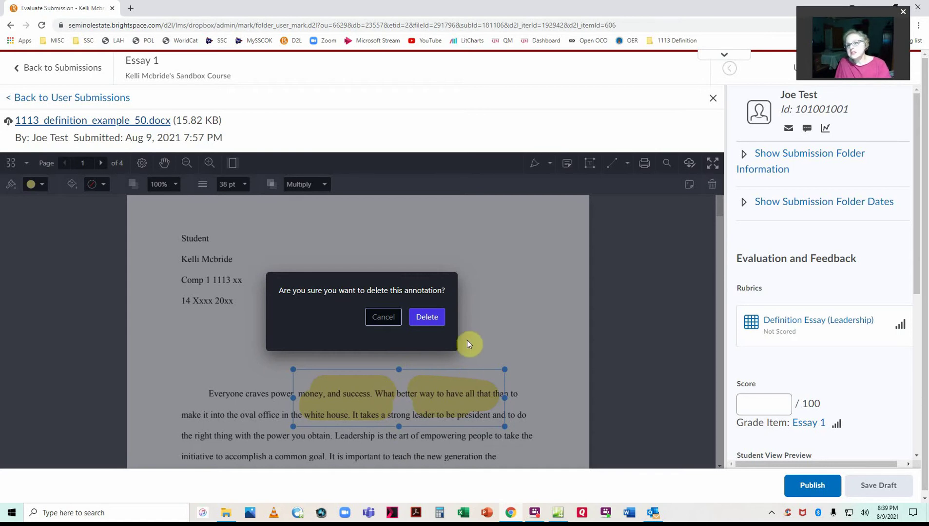
left_click(430, 314)
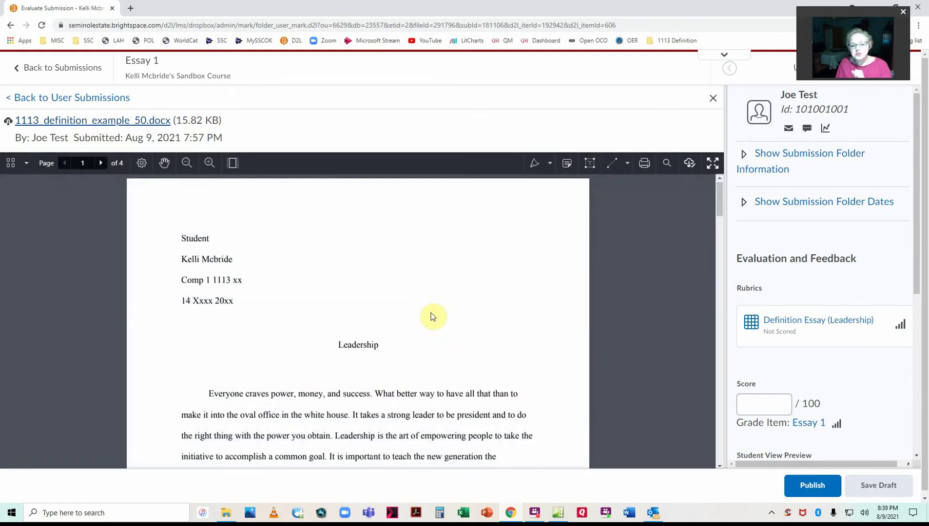
Highlight the first paragraph in yellow with the Text Highlighter, from "Everyone craves power" through "the new generation the".
left_click(549, 163)
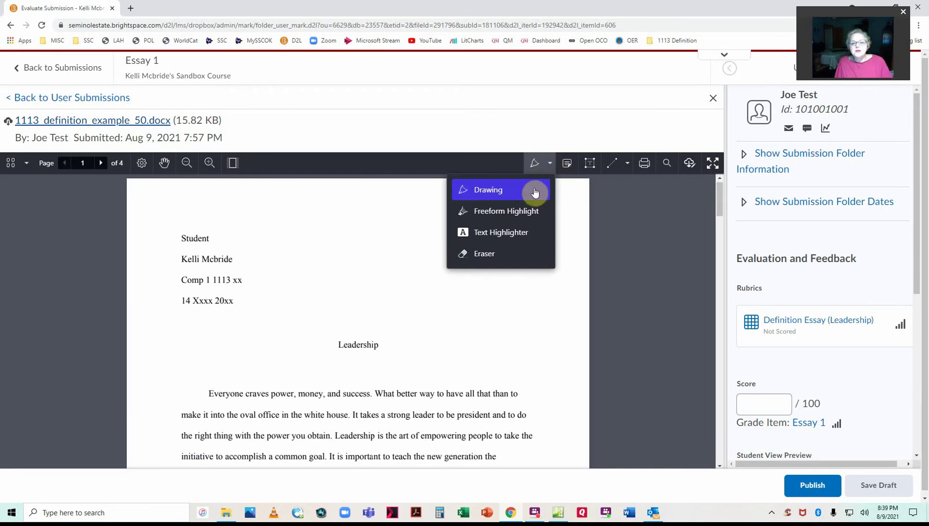
left_click(522, 236)
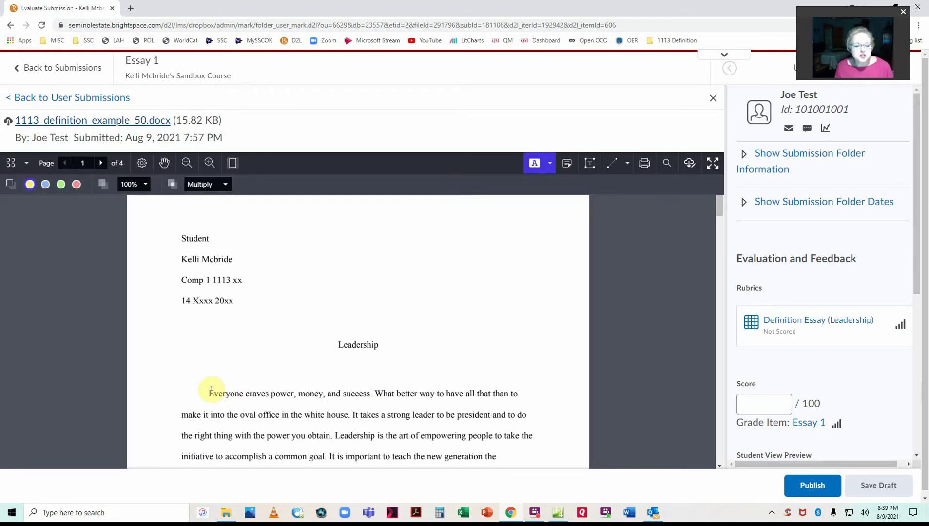
mouse_move(205, 394)
left_mouse_down()
mouse_move(357, 421)
mouse_move(407, 460)
mouse_move(505, 420)
left_mouse_up()
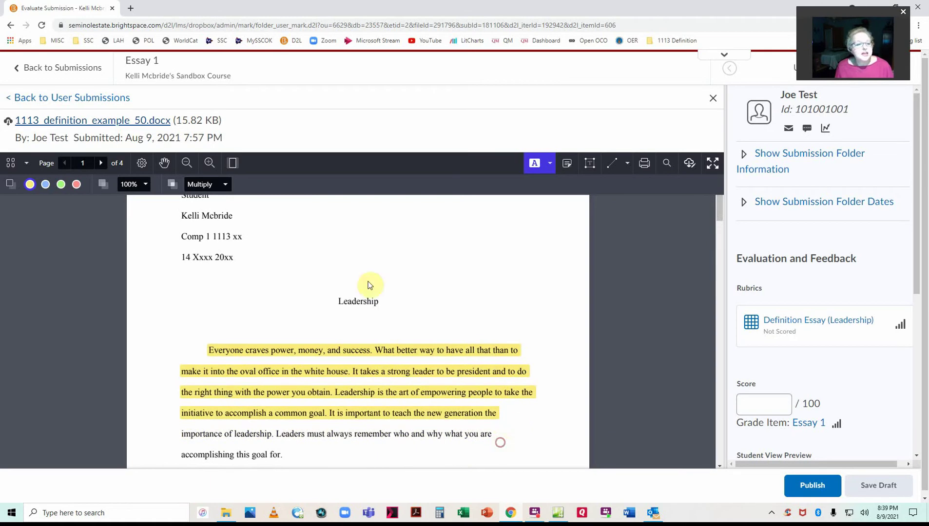
Try the Normal, Screen and Color Dodge blend modes for the Text Highlighter, then return it to Multiply.
left_click(223, 187)
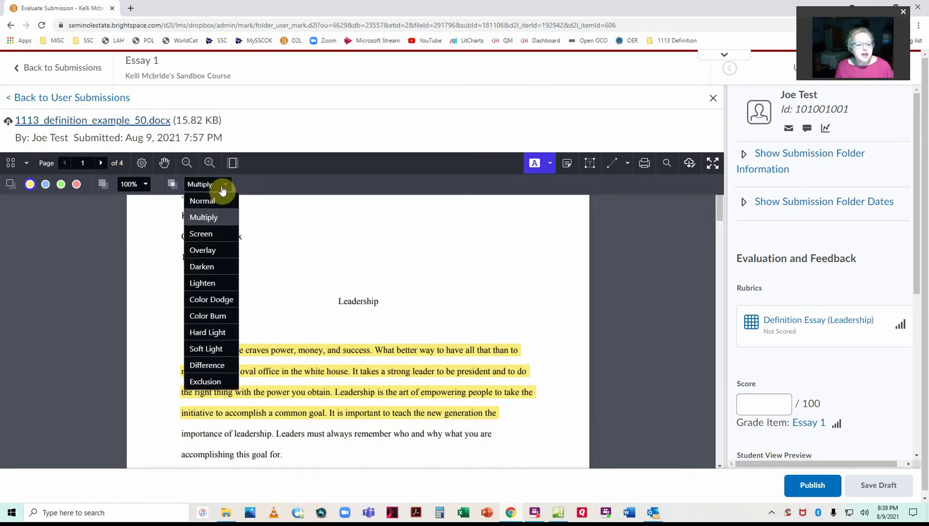
left_click(212, 201)
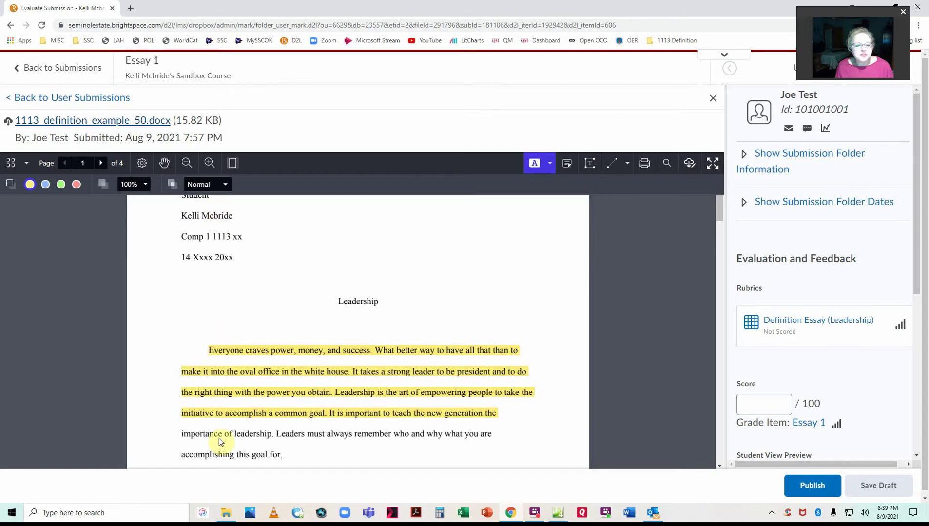
left_click(226, 185)
left_click(211, 232)
left_click(224, 190)
left_click(236, 299)
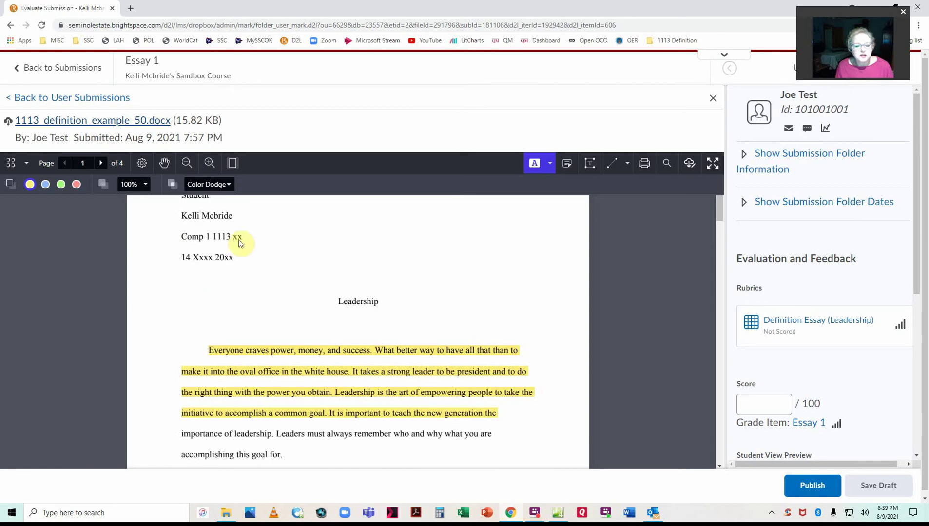
left_click(229, 190)
left_click(216, 201)
left_click(225, 186)
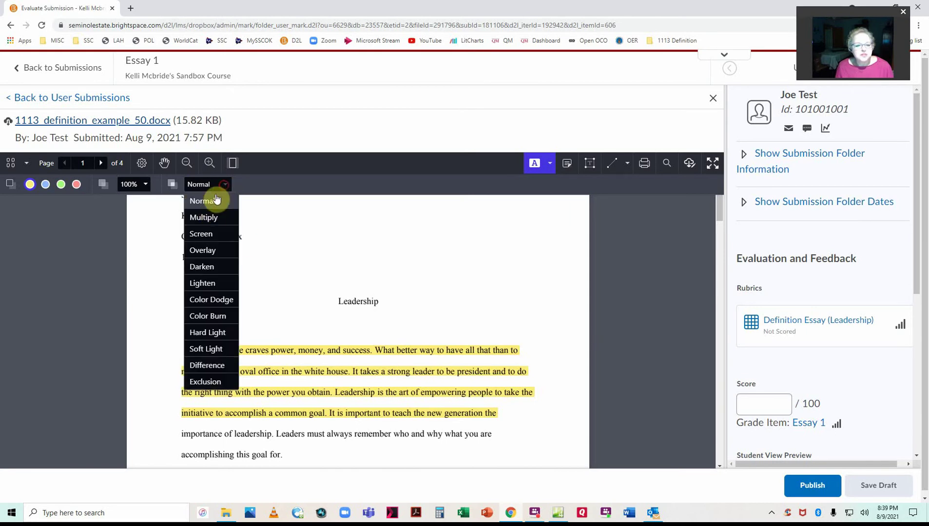
left_click(208, 216)
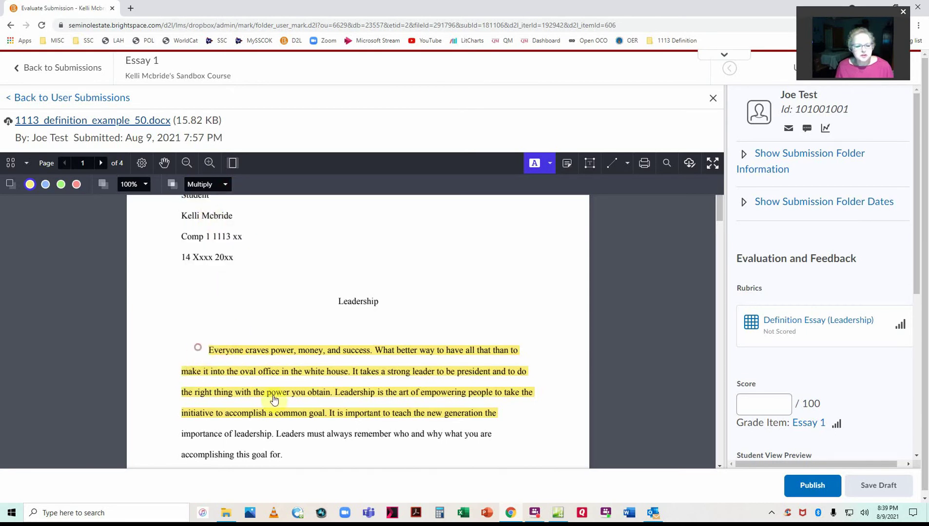
left_click(147, 186)
left_click(148, 187)
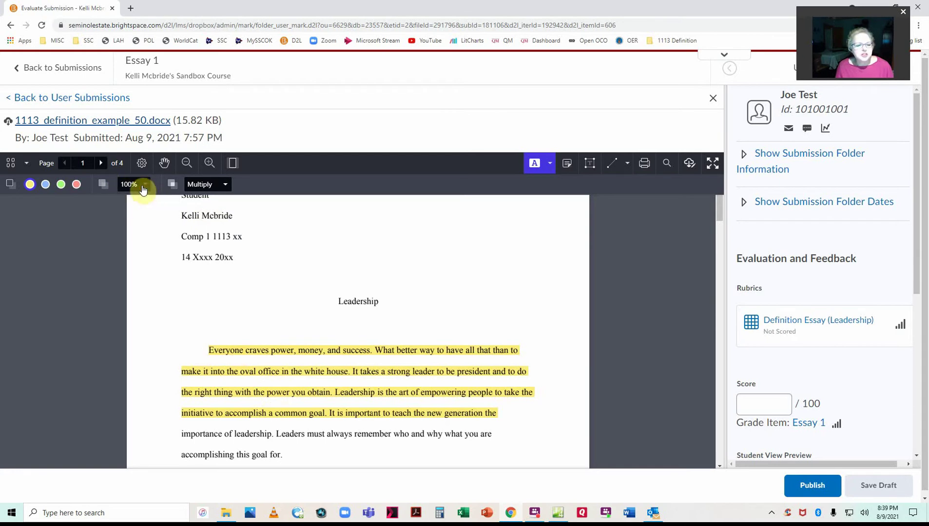
Switch the Text Highlighter to red and highlight the second paragraph from "A good leader" through "You must".
left_click(76, 184)
left_click(190, 422)
scroll(317, 379, "down", 4)
scroll(292, 364, "up", 1)
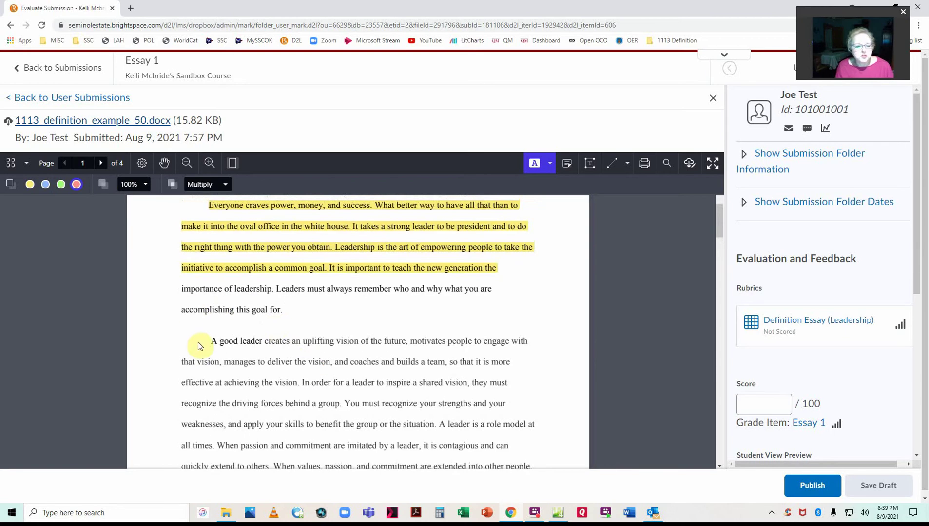
left_click_drag(210, 341, 383, 412)
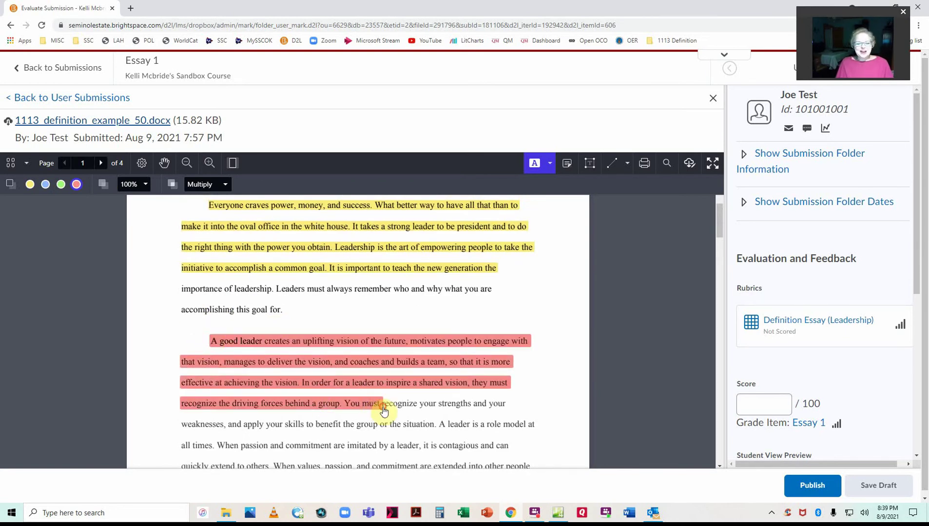
Set the blend mode to Overlay and highlight the rest of the second paragraph in red from "weaknesses" through "can be inspired".
scroll(276, 293, "down", 3)
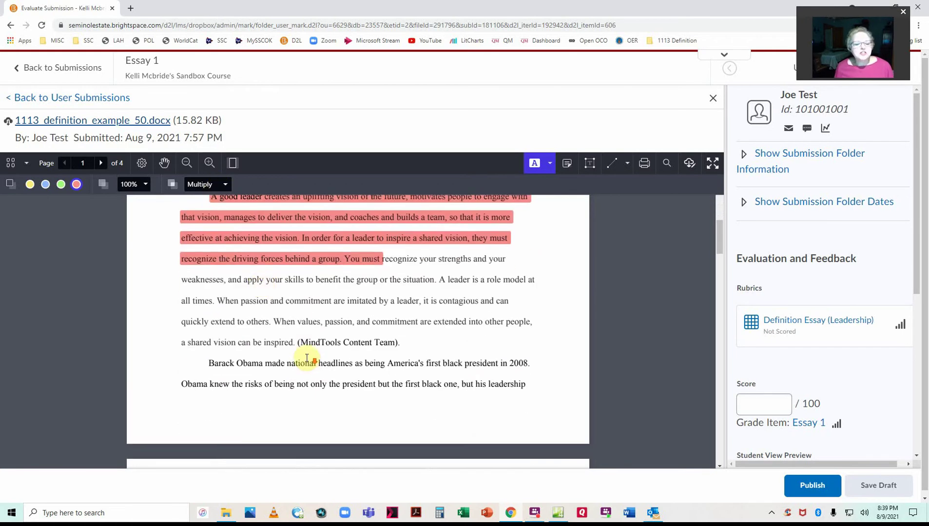
left_click(224, 184)
left_click(217, 251)
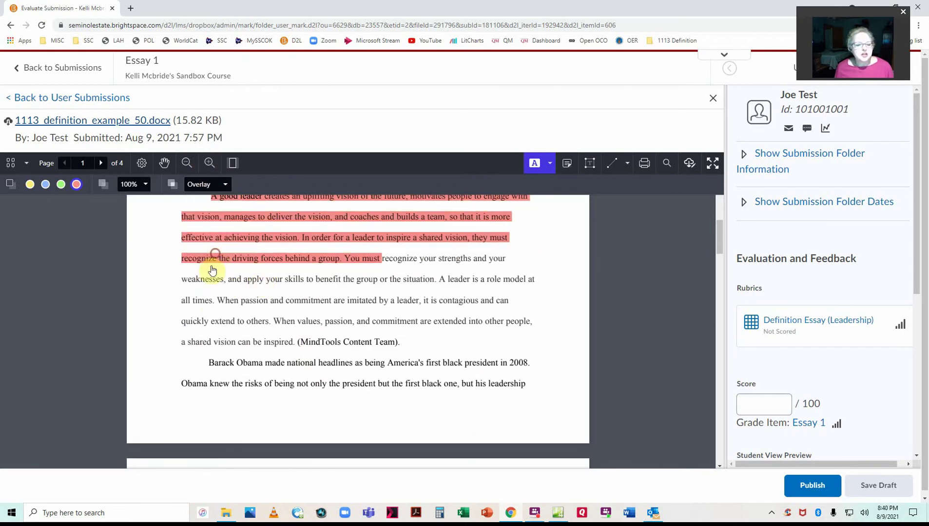
left_click_drag(189, 283, 303, 350)
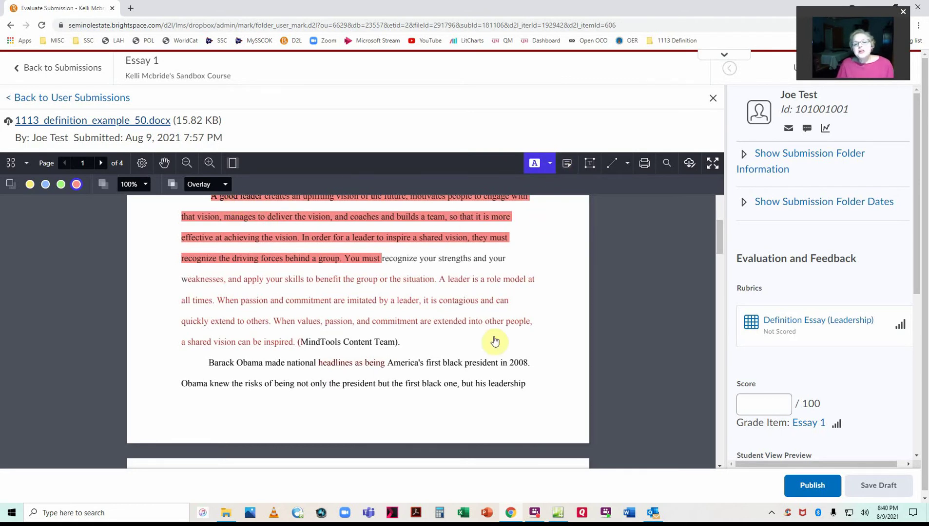
Place a green note with the comment bubble icon beside the Student line in the essay heading.
scroll(487, 346, "up", 7)
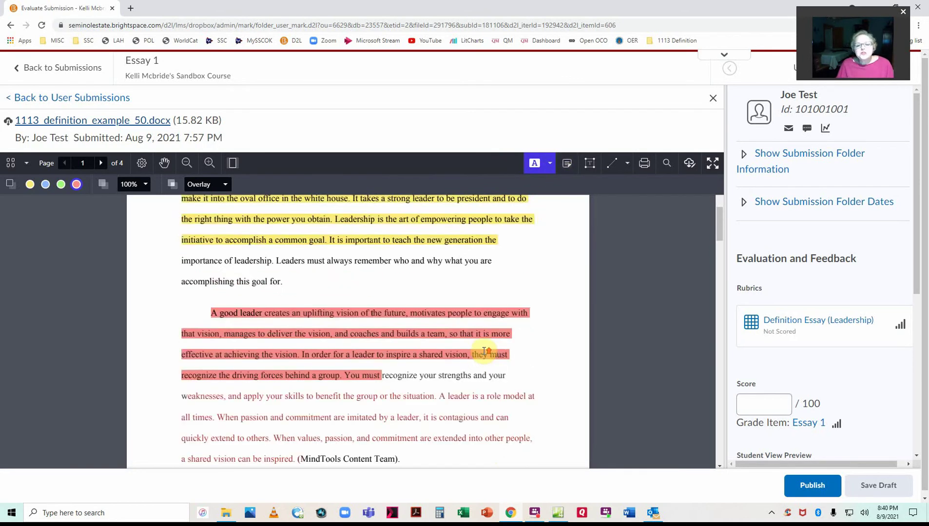
left_click(566, 167)
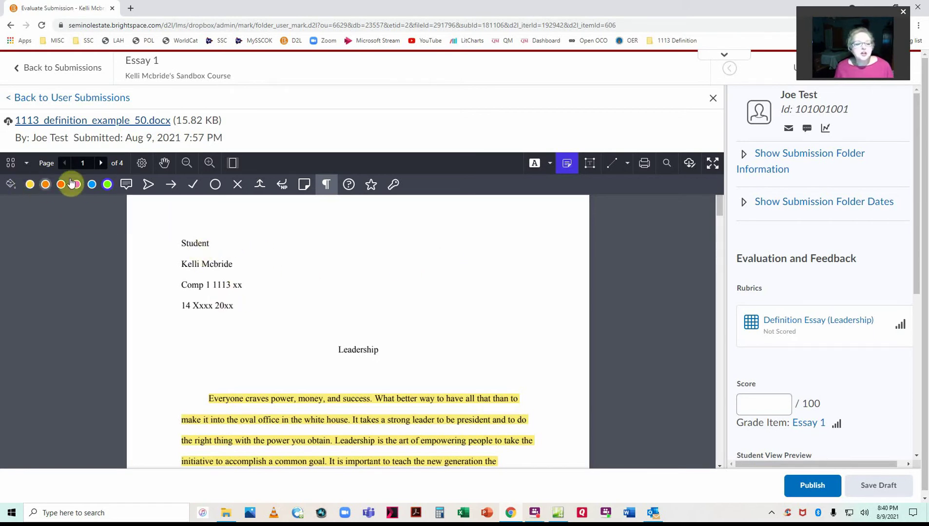
left_click(125, 184)
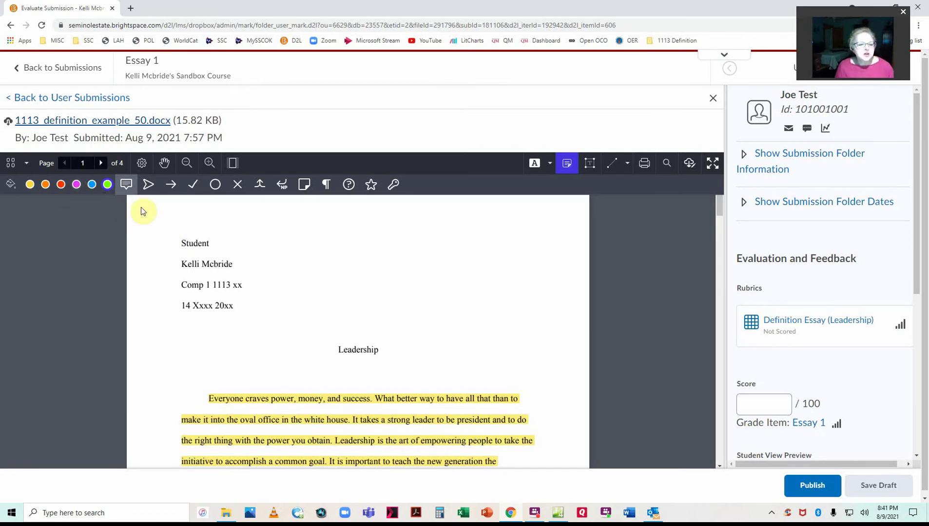
left_click(108, 186)
left_click(235, 241)
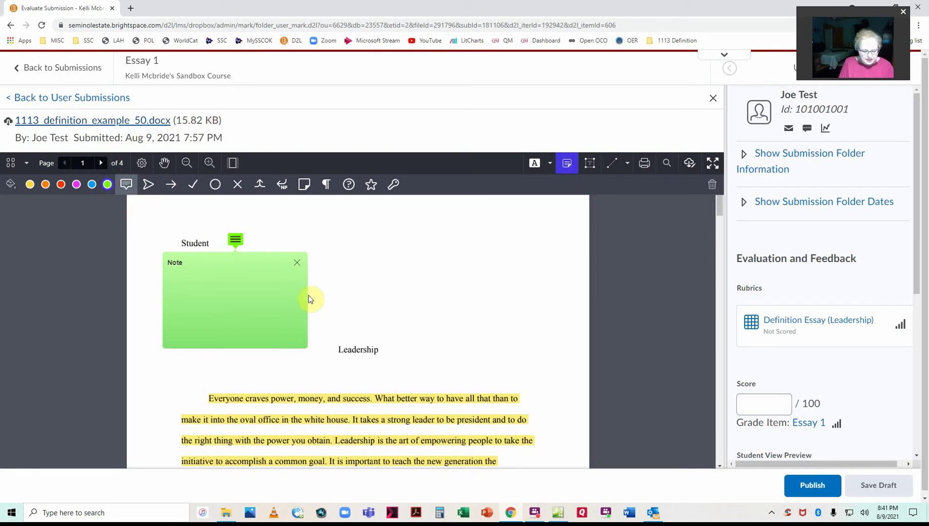
Write "Date is formatted incorrectly. Please check MLA rules on first page headings." in the green note.
type("Date is fo")
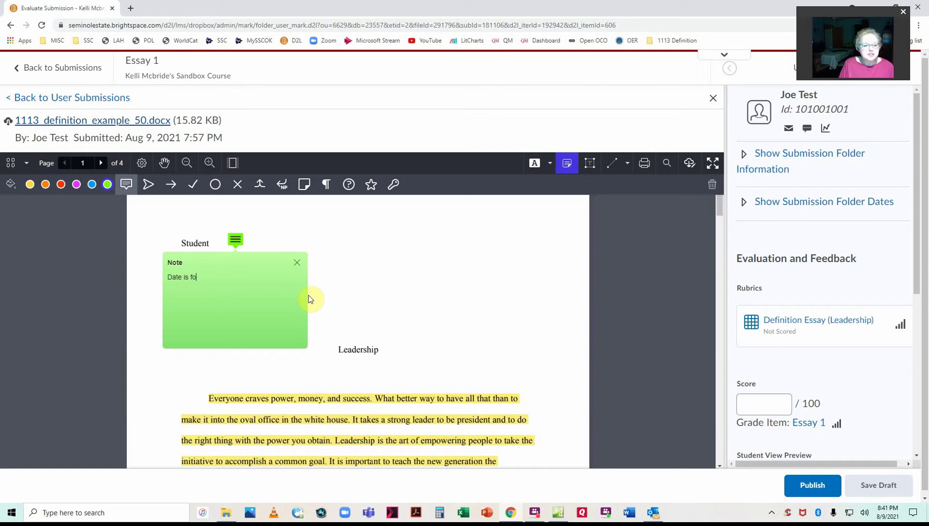
type("rmatted incorrectly. Please check MLA rule")
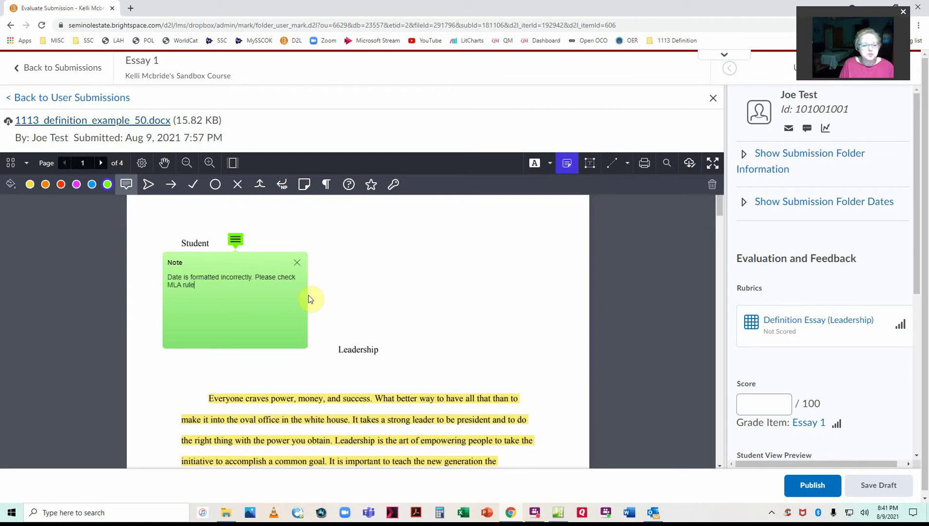
type("s on first page headings.")
Close the green note and move its icon to just before the date line in the heading.
left_click(309, 299)
left_click(236, 240)
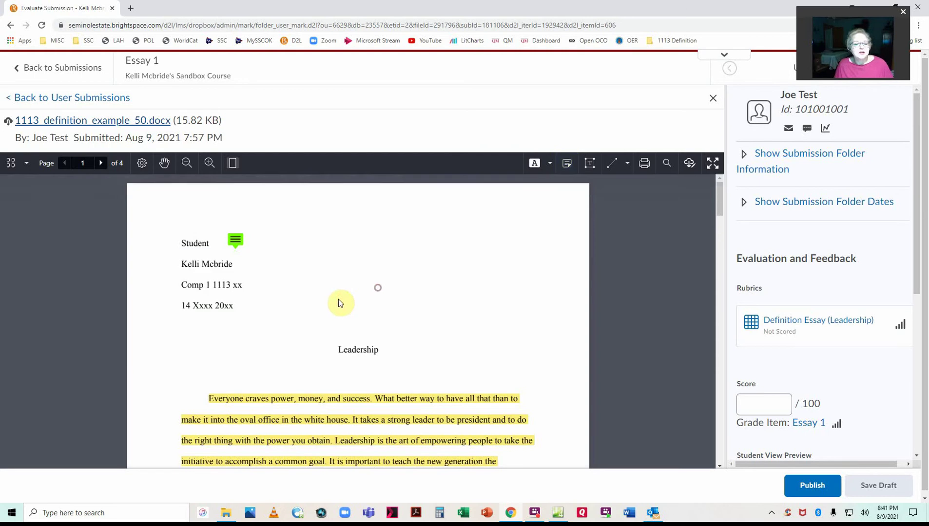
left_click_drag(235, 239, 169, 300)
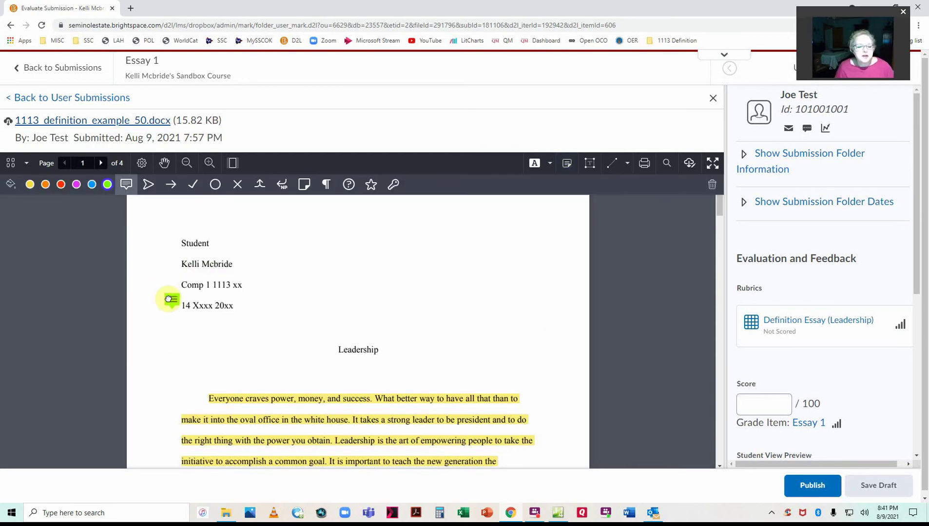
Reopen the green date note, try several of the alternative icons, set its icon to the key, and close the note.
left_click(170, 300)
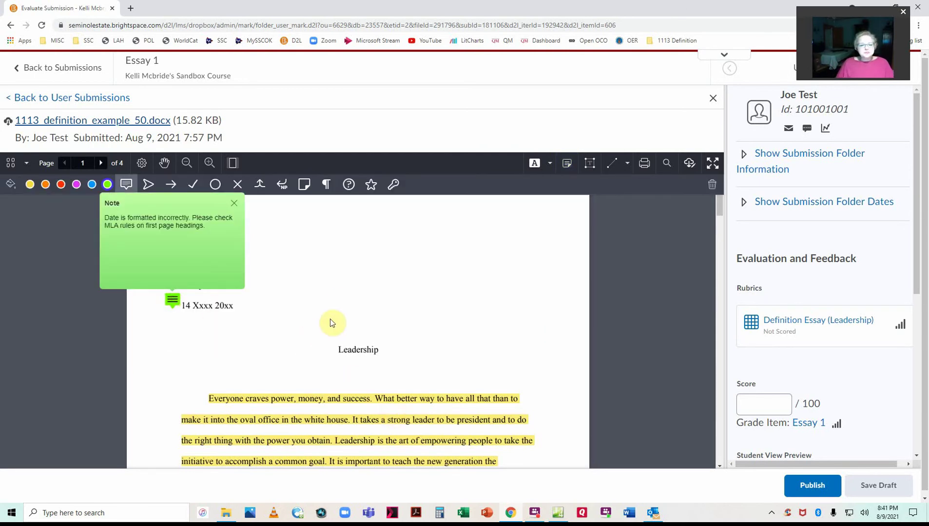
left_click(304, 184)
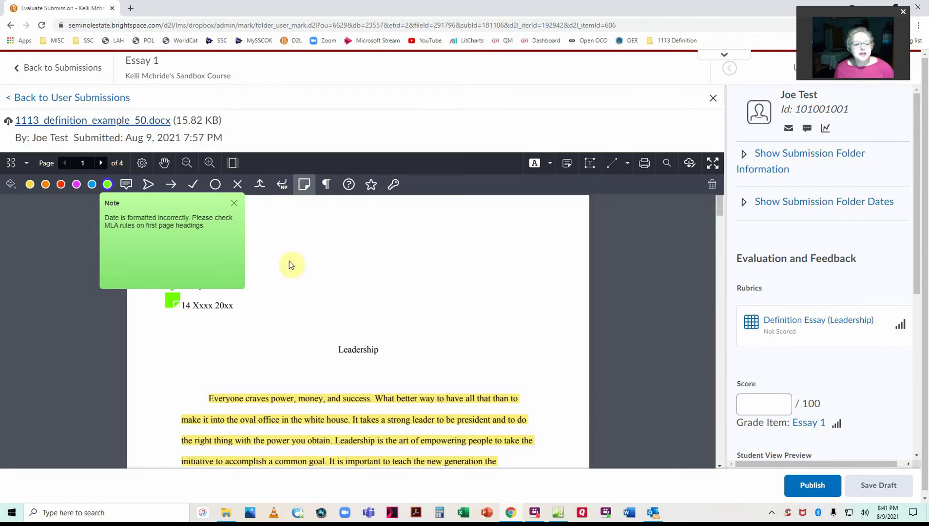
left_click(282, 185)
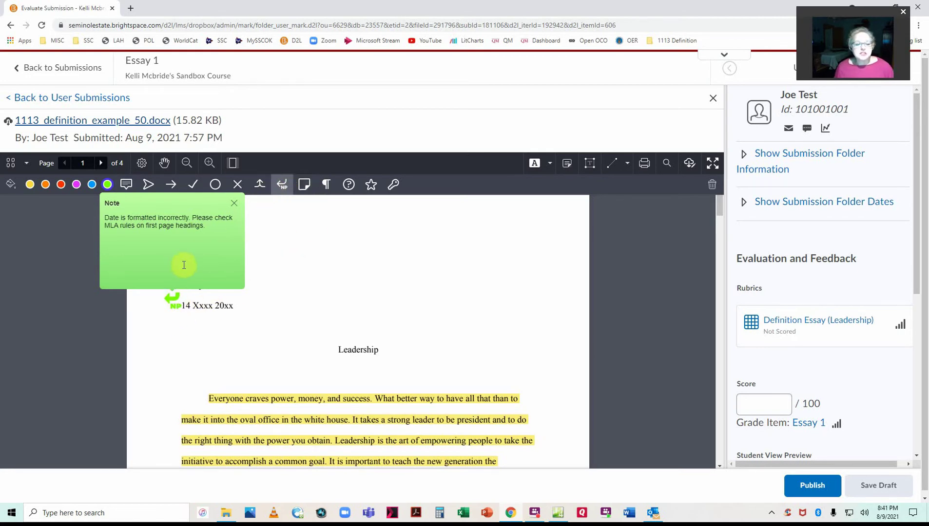
left_click(238, 185)
left_click(215, 185)
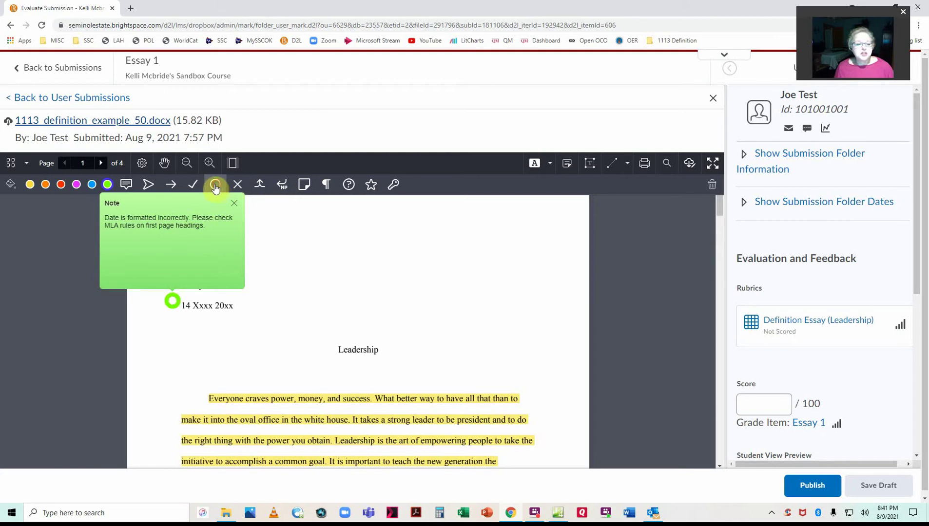
left_click(193, 185)
left_click(371, 185)
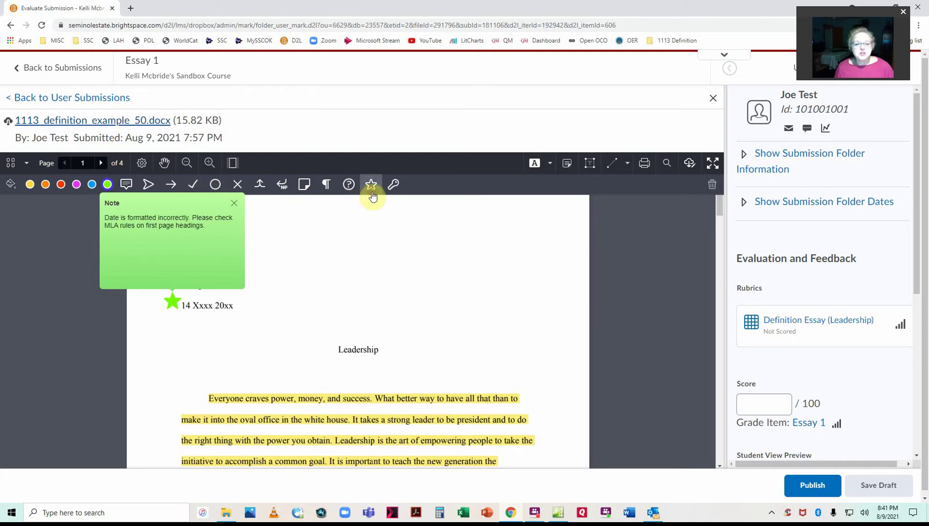
left_click(393, 188)
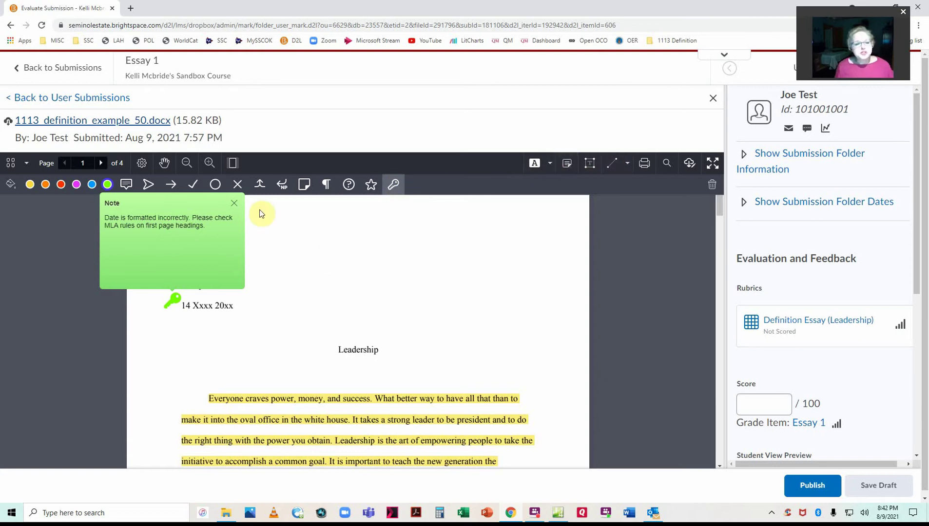
left_click(234, 202)
left_click(168, 307)
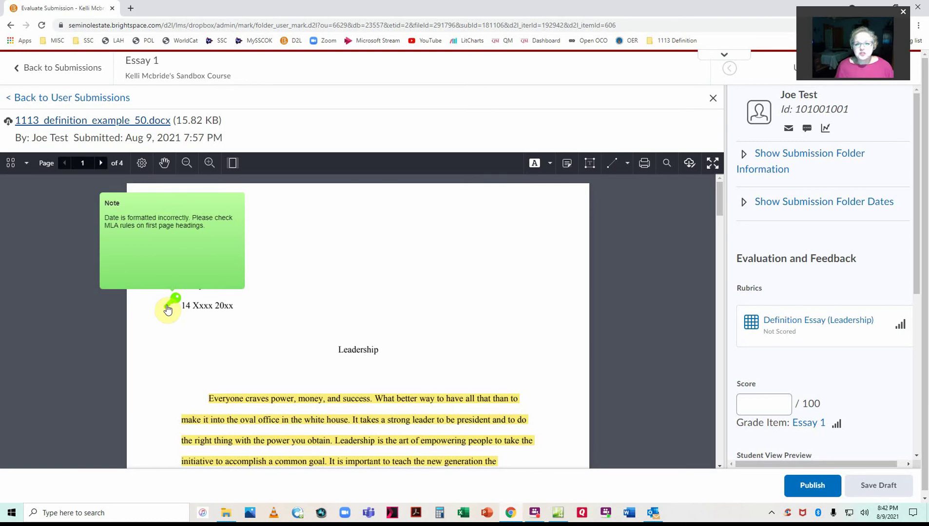
Place a text box to the right of the Student line and set its font to Calibri, size 10.
left_click(589, 162)
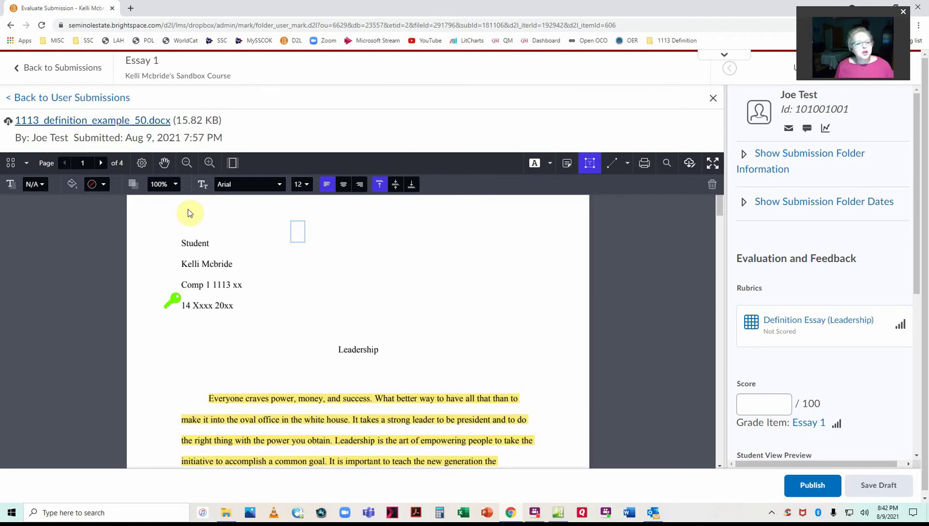
left_click(279, 184)
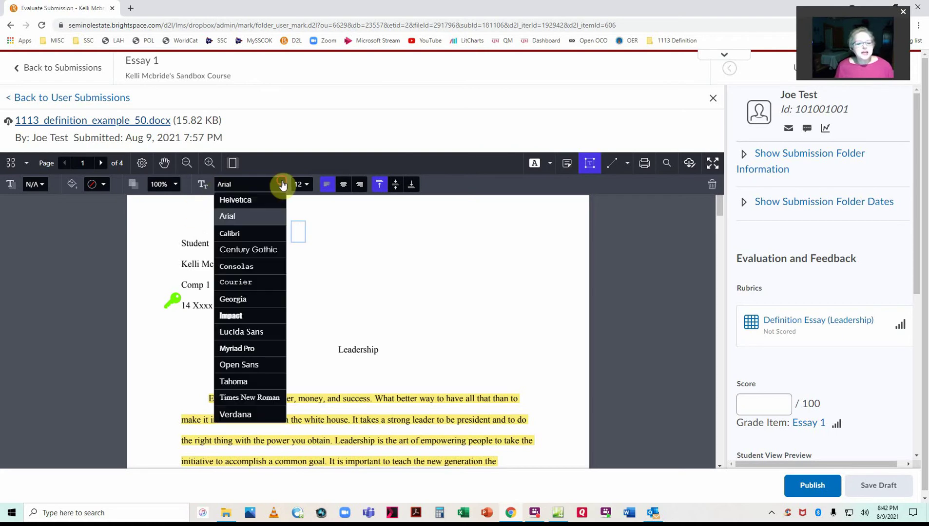
left_click(241, 234)
left_click(305, 190)
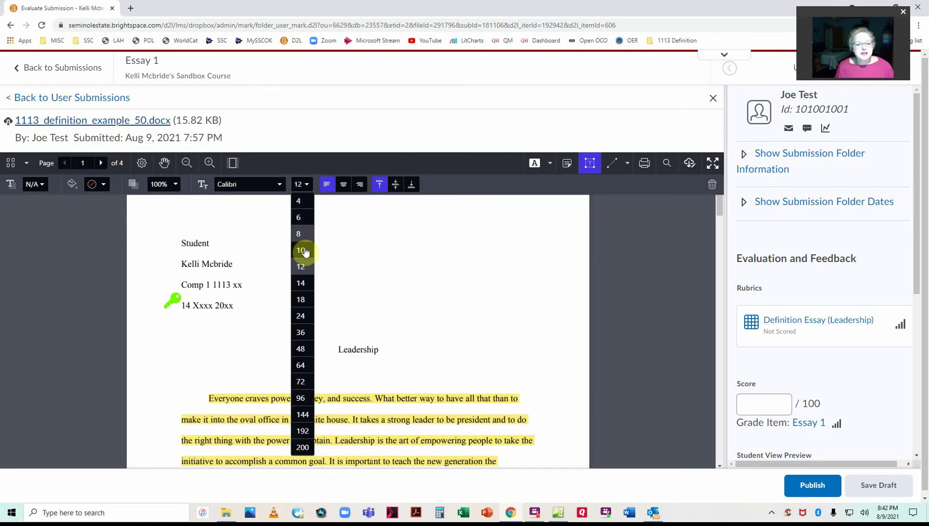
left_click(300, 252)
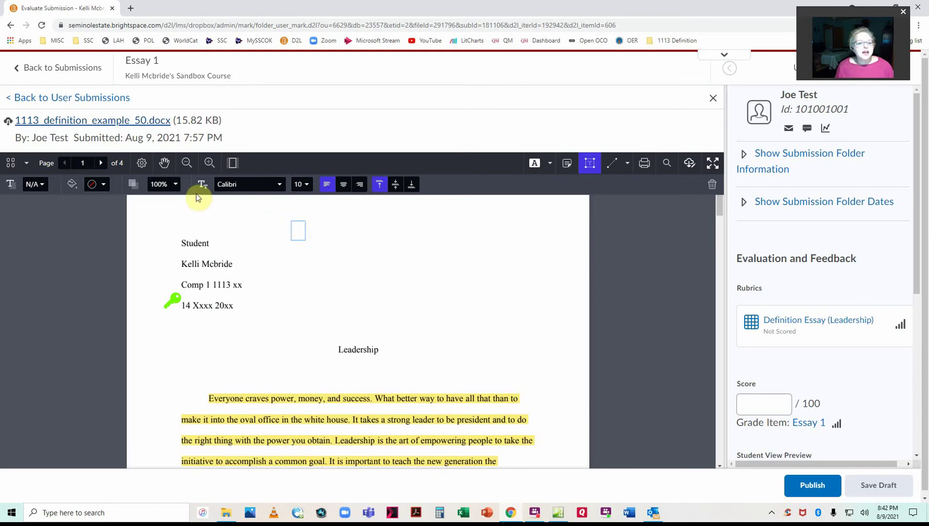
left_click(177, 186)
left_click(179, 188)
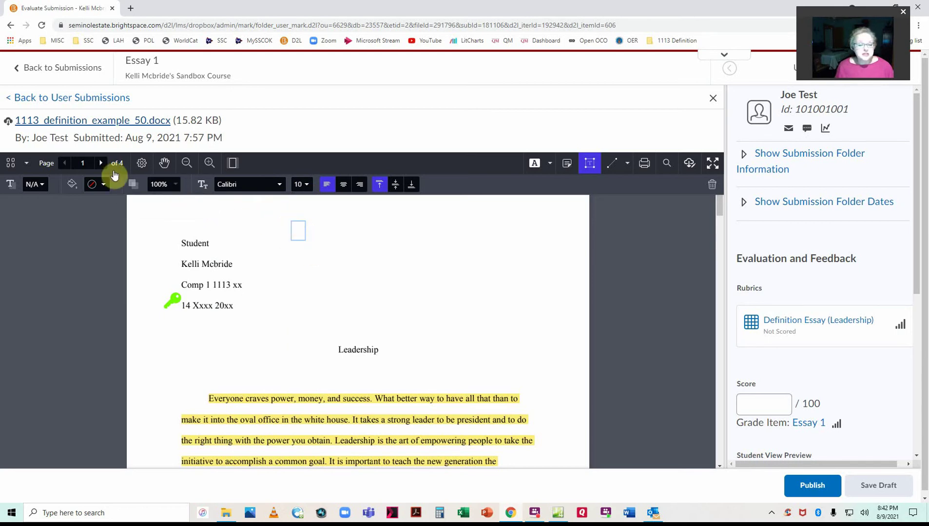
Give the text box beside the Student line an orange fill and a light blue text color.
left_click(102, 187)
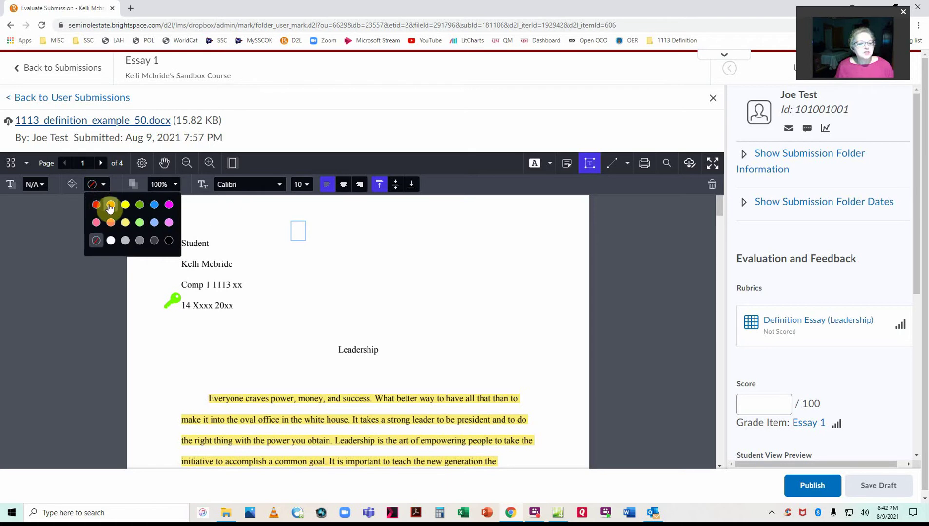
left_click(111, 204)
left_click(47, 185)
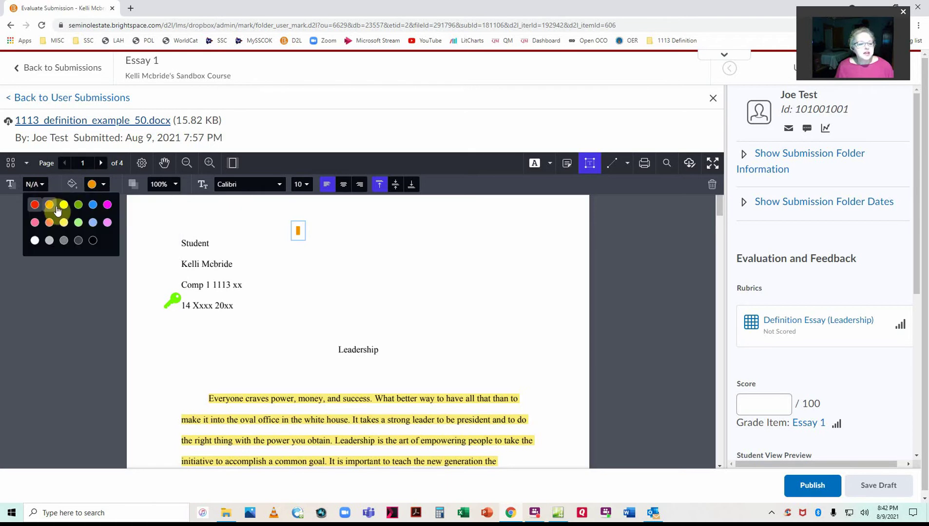
left_click(94, 223)
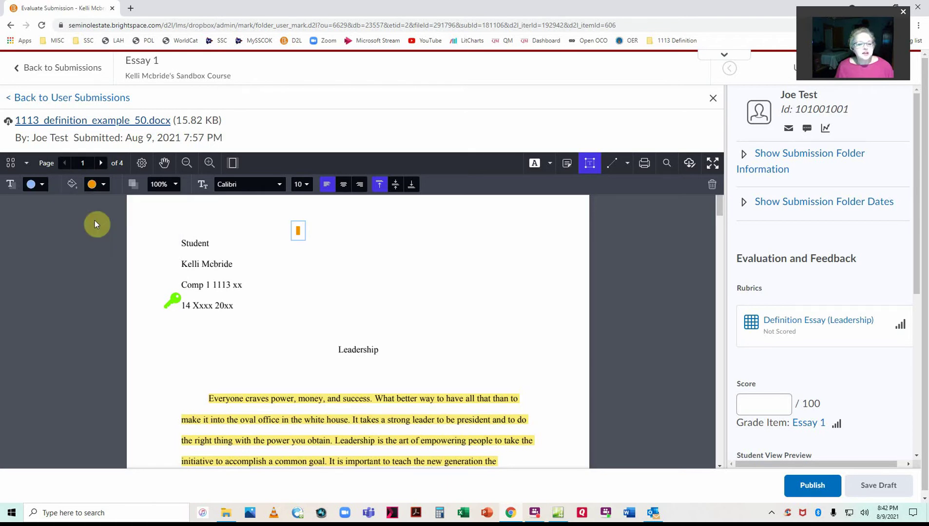
left_click(299, 231)
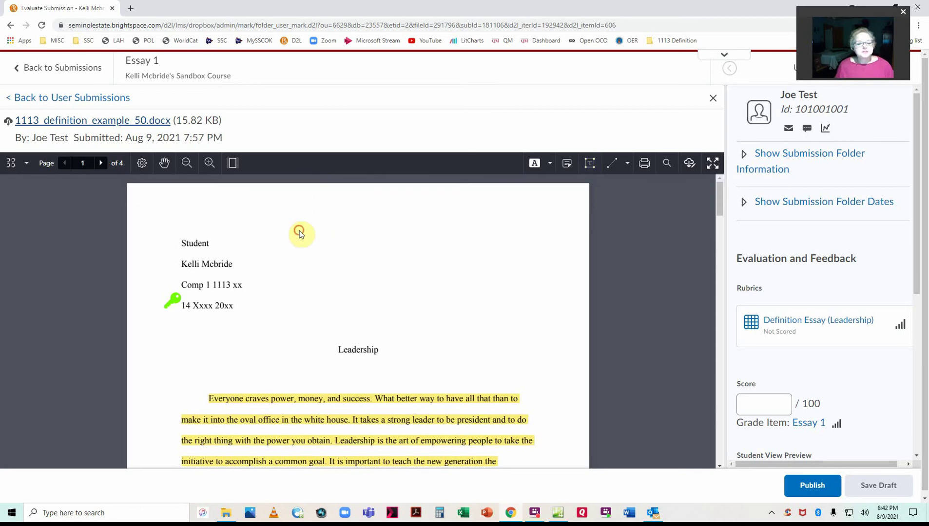
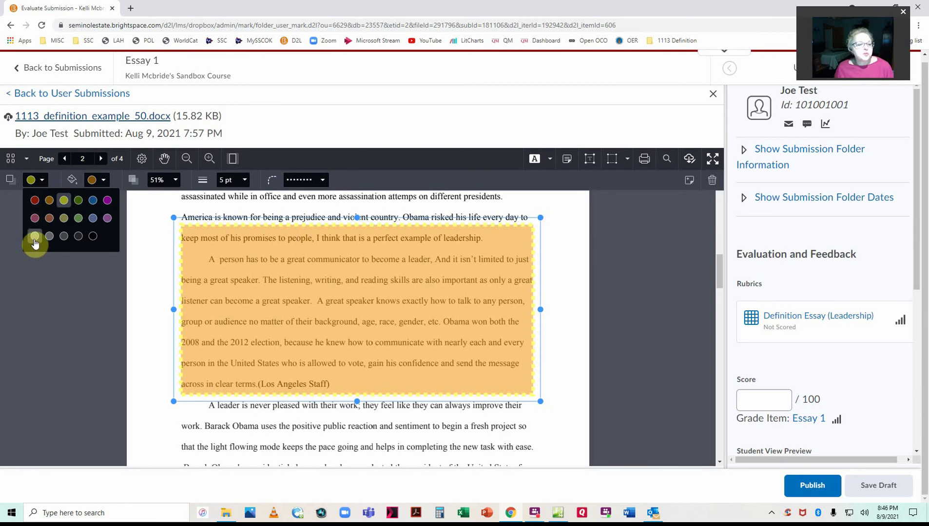
Change the rectangle over the communicator paragraph on page 2 to a white border and a light green fill.
left_click(34, 237)
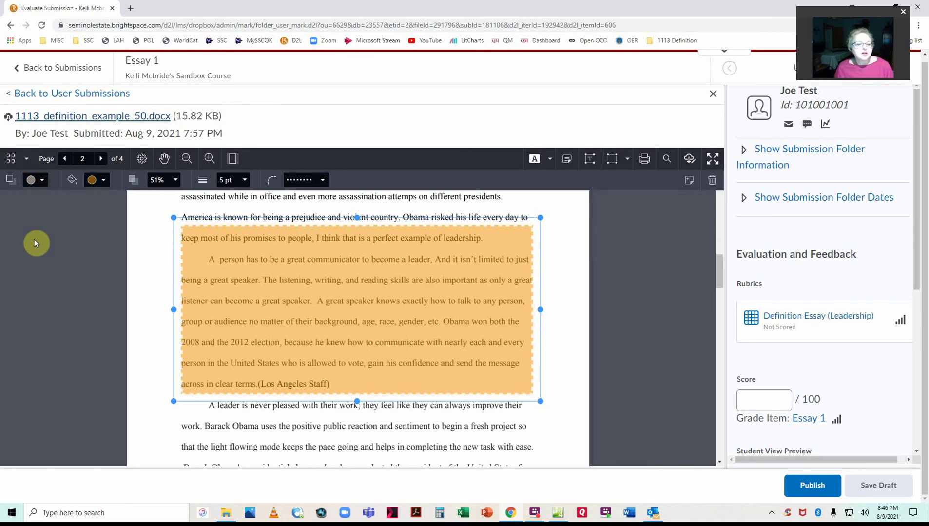
left_click(103, 180)
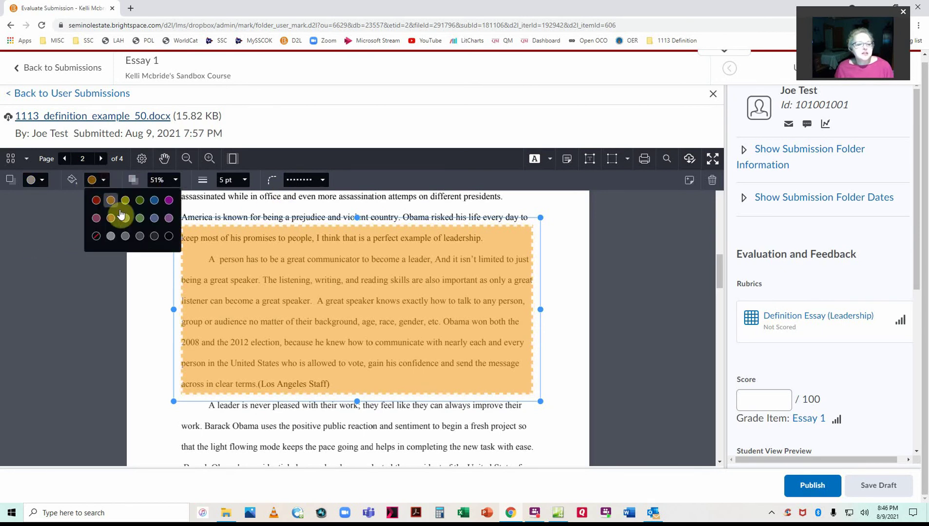
left_click(137, 222)
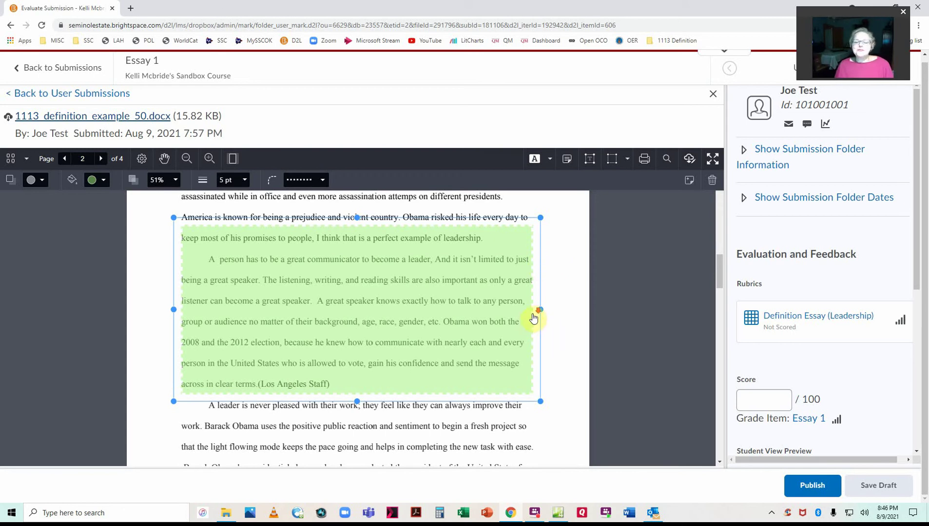
Search the document for the surname of the first author listed in Works Cited on page 4.
scroll(535, 317, "down", 3)
scroll(534, 317, "up", 5)
scroll(534, 317, "up", 4)
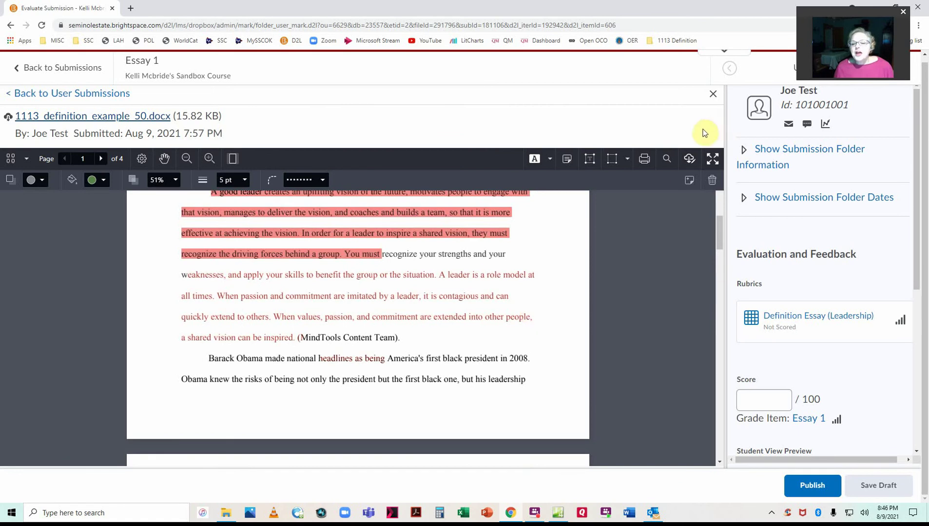
left_click(665, 160)
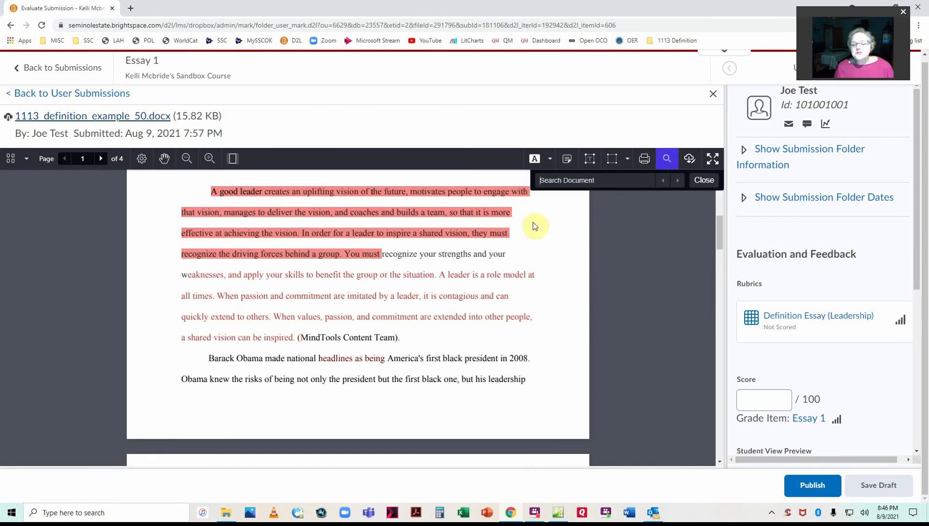
scroll(497, 324, "down", 5)
scroll(494, 328, "down", 10)
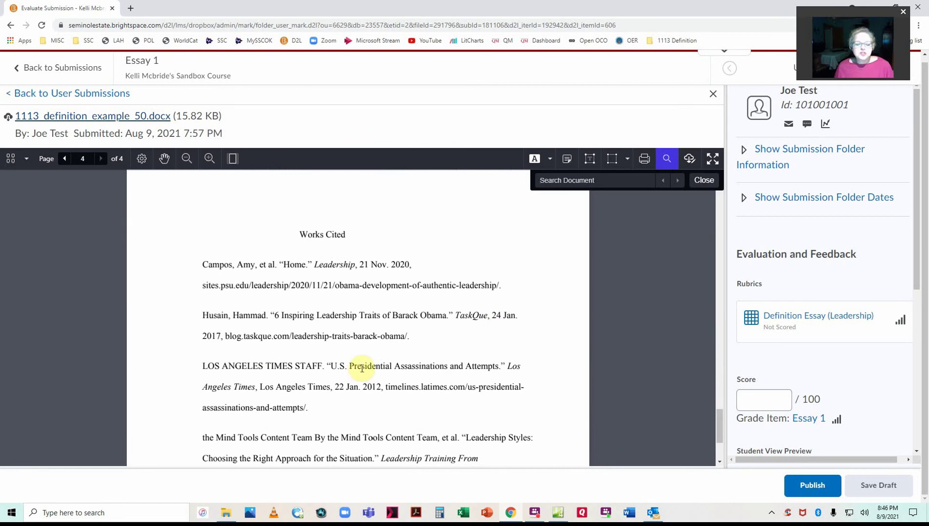
left_click(562, 183)
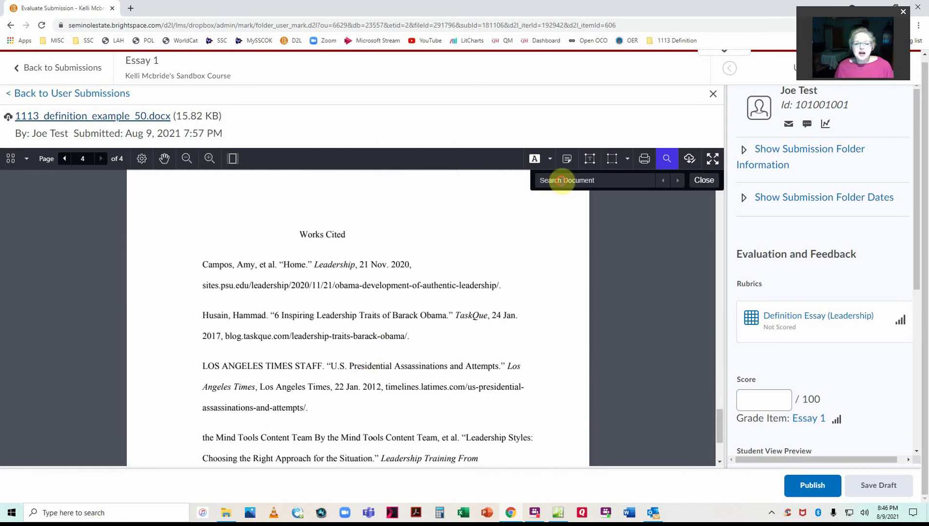
type("Campos")
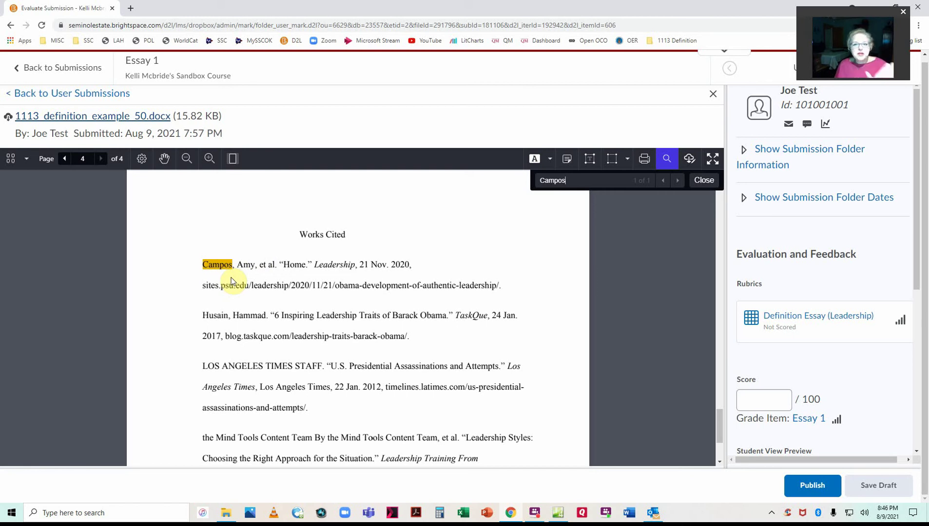
Search the document for the source title "Home", and clear the search text.
double_click(555, 182)
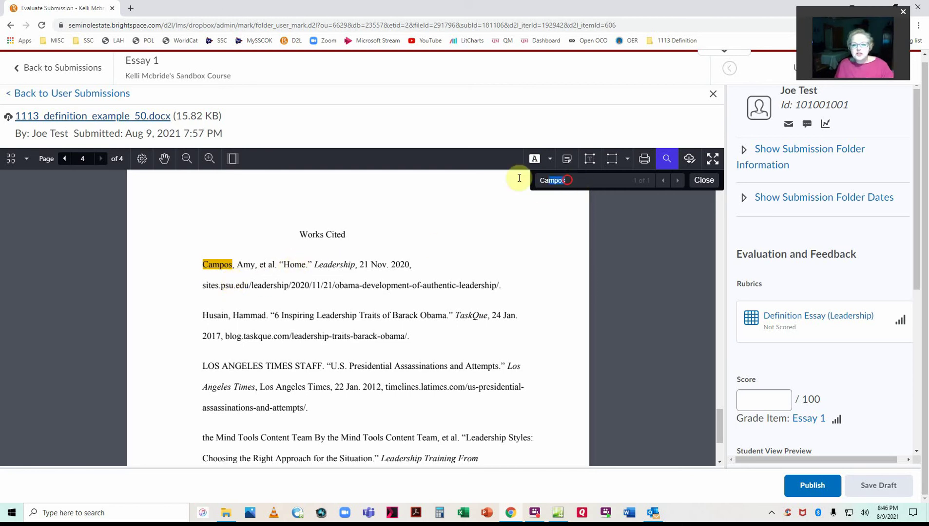
type("tHome\"")
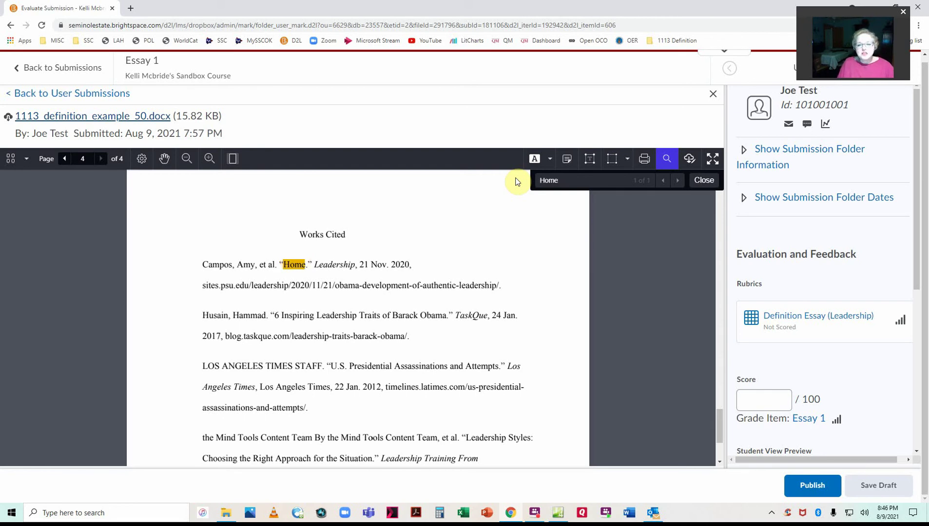
key("BackSpace")
key("BackSpace")
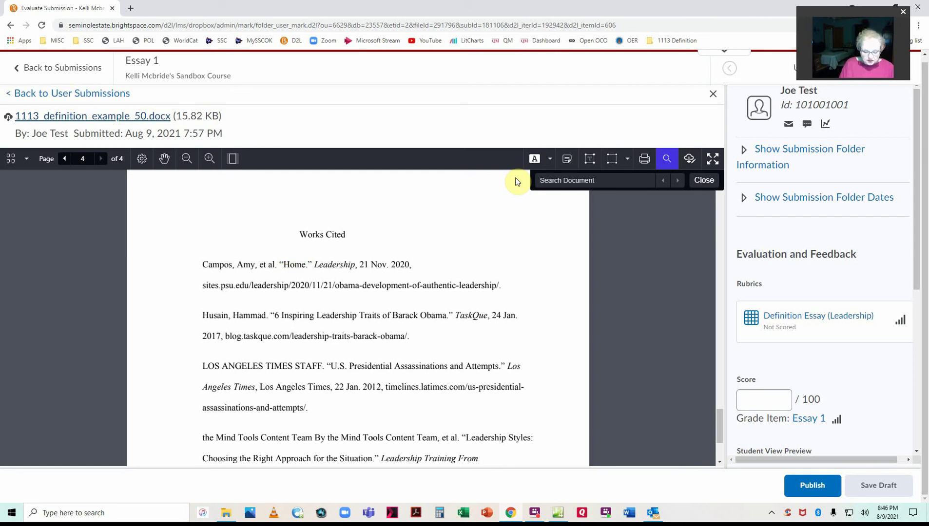
Search the document for "Leadership", and refine the search to the parenthetical citation "(Leadership)".
type("Leaders")
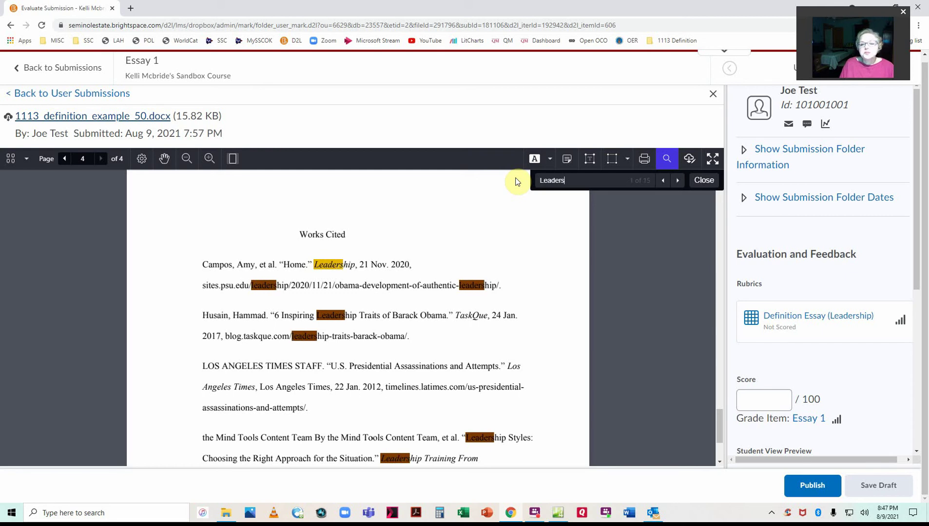
type("hip")
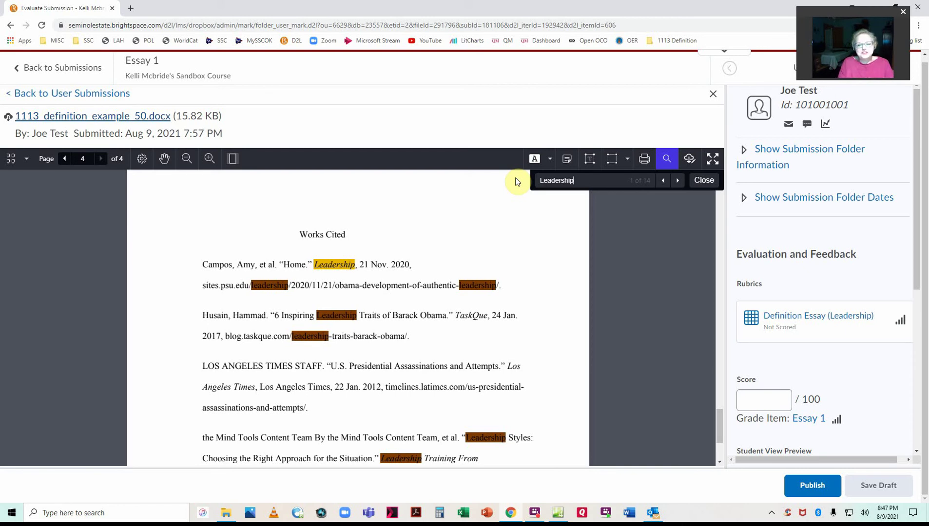
type(")")
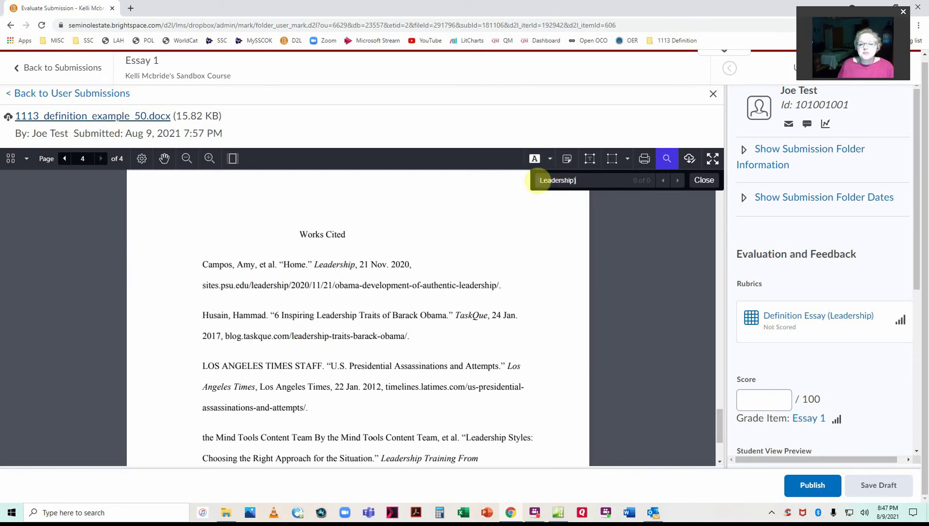
left_click(538, 181)
type("(")
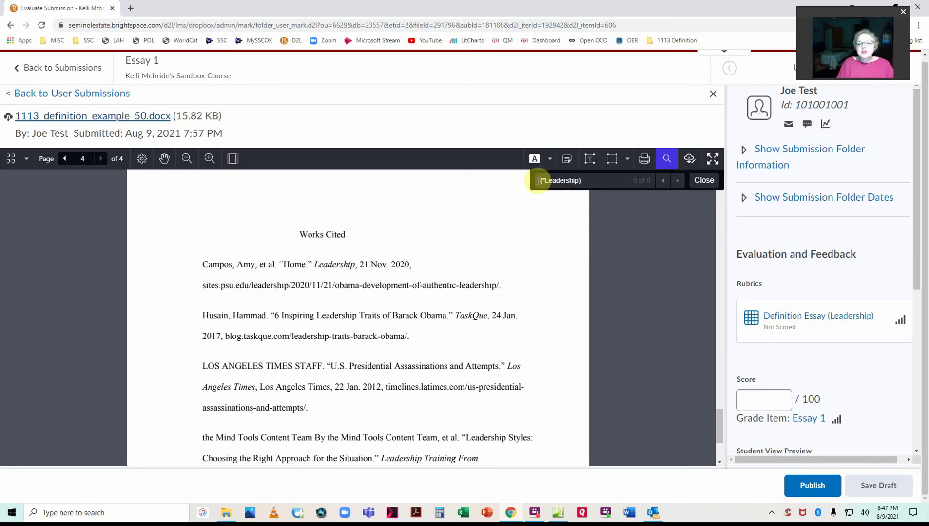
key("BackSpace")
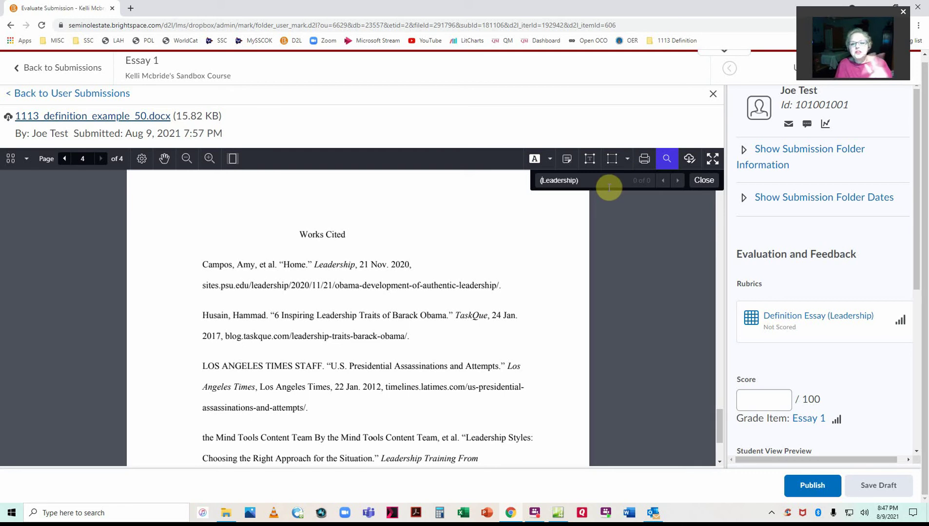
Open the print preview of the annotated essay and examine how the markup on its first page will print.
left_click(622, 159)
left_click(627, 160)
left_click(627, 160)
left_click(645, 159)
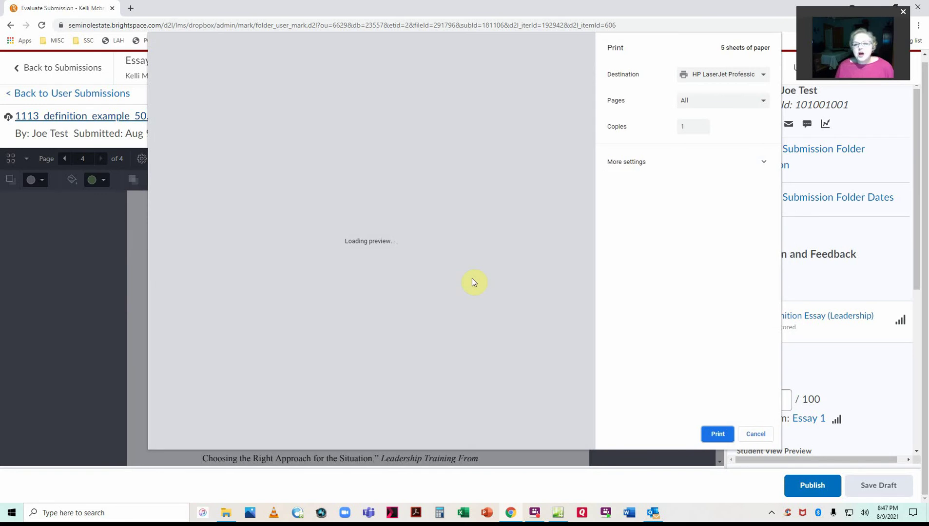
scroll(470, 282, "up", 20)
scroll(470, 281, "up", 4)
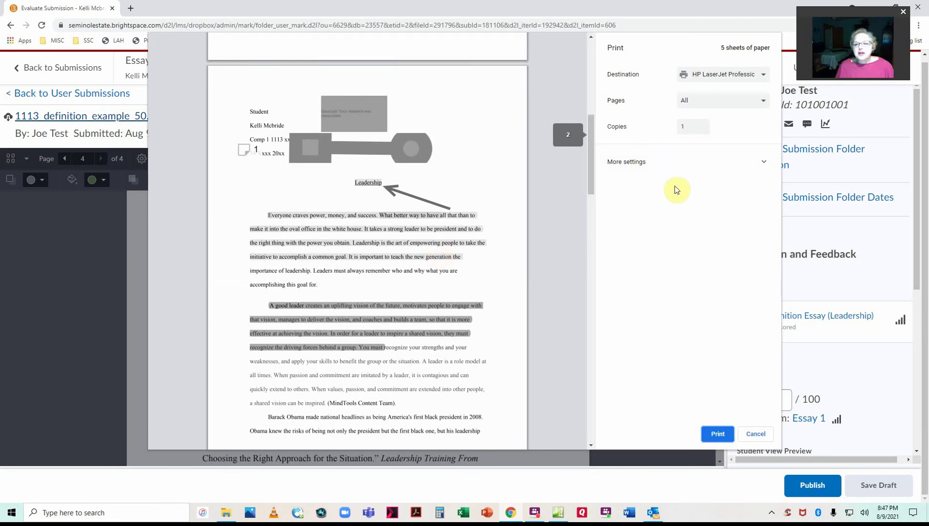
Review the additional print settings for the annotated essay and cancel the print preview.
left_click(684, 166)
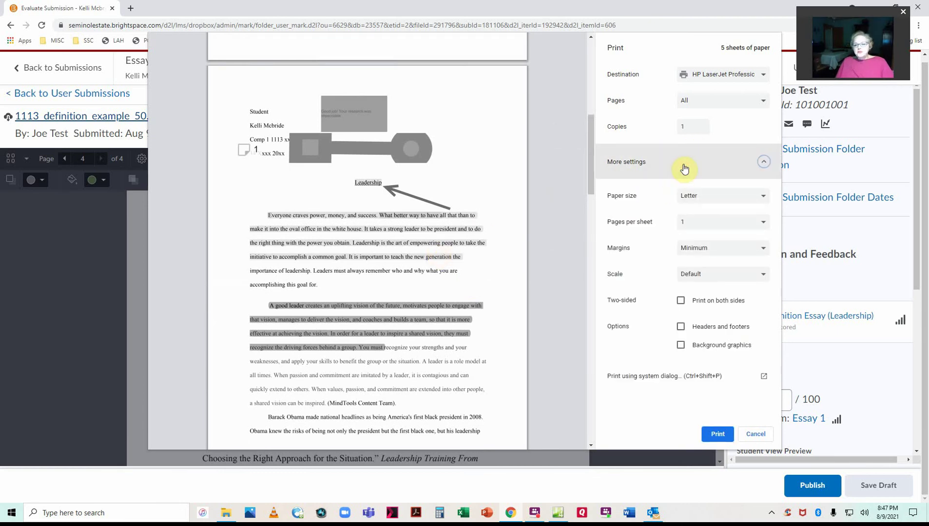
left_click(684, 167)
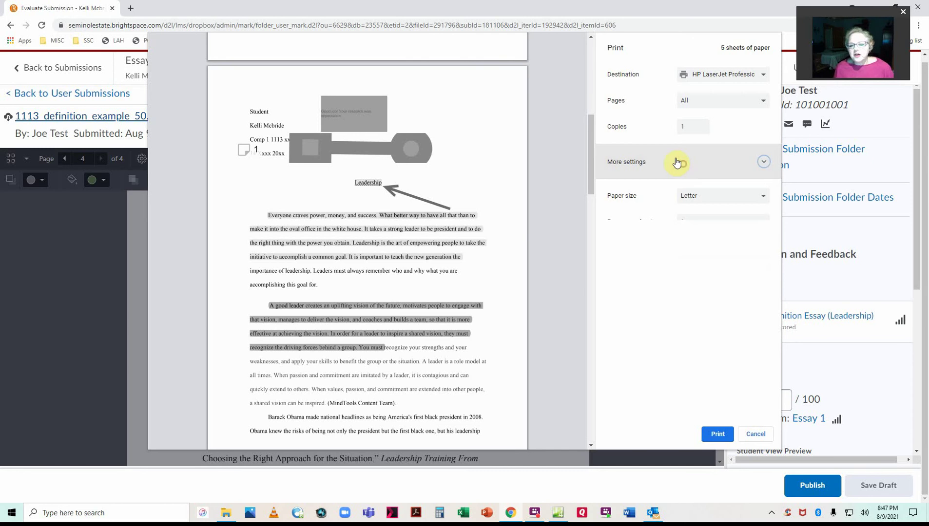
left_click(755, 433)
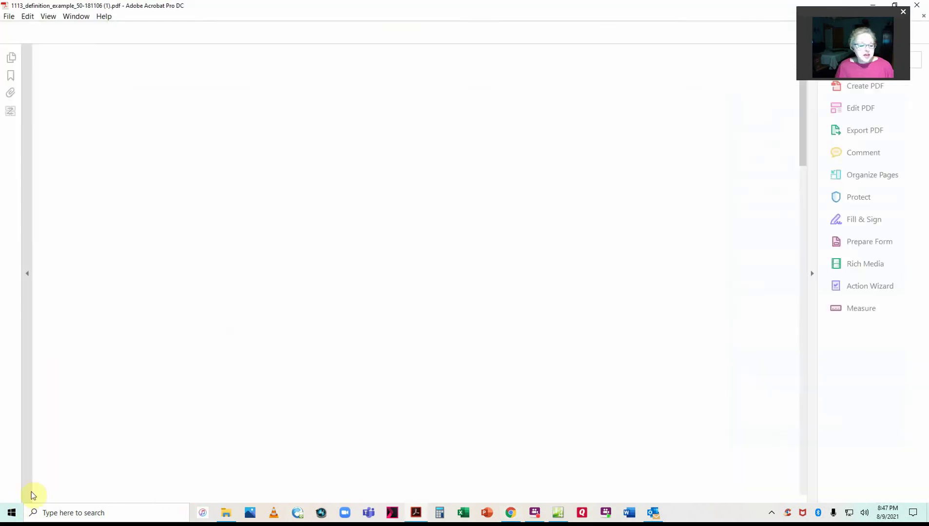
Switch to Adobe Acrobat and examine the markup in the downloaded PDF copy of the essay, from Works Cited to page 1.
scroll(395, 369, "down", 5)
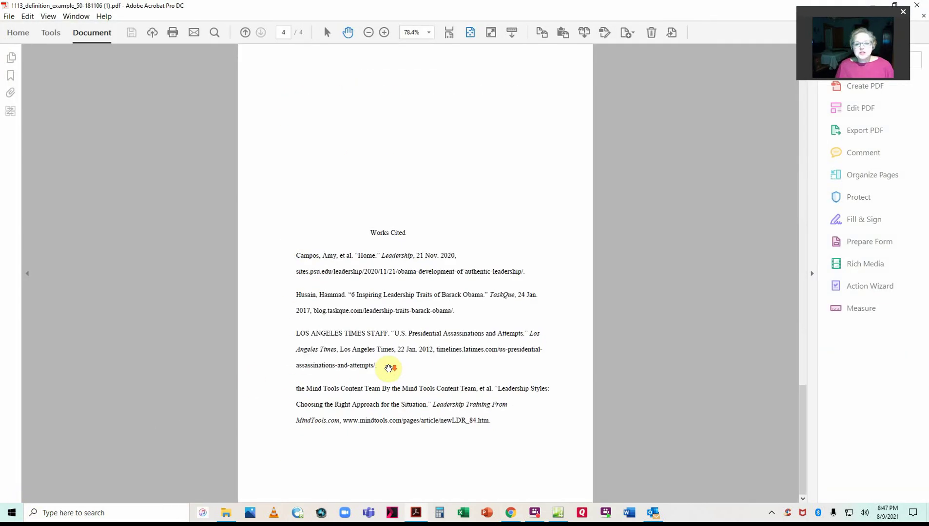
scroll(388, 368, "up", 5)
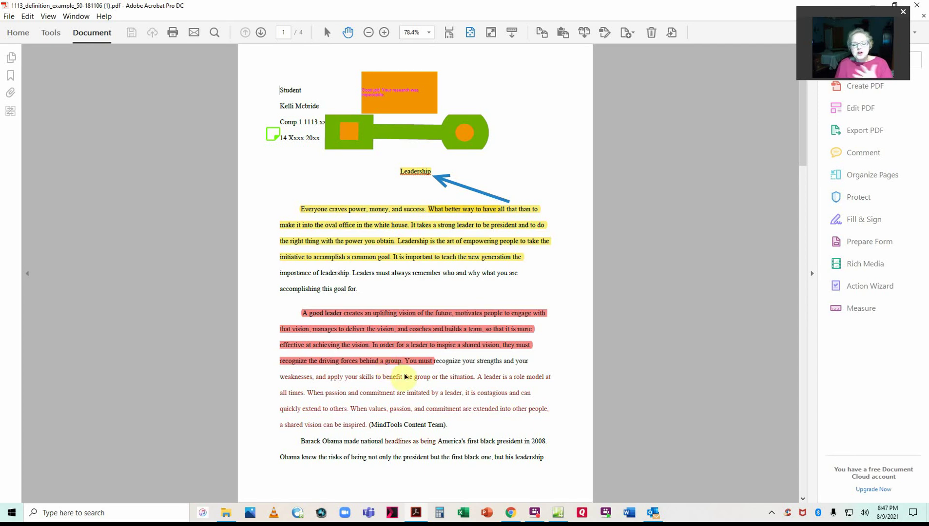
Switch back to Chrome, view the submission in full screen, and exit the full-screen view.
left_click(511, 512)
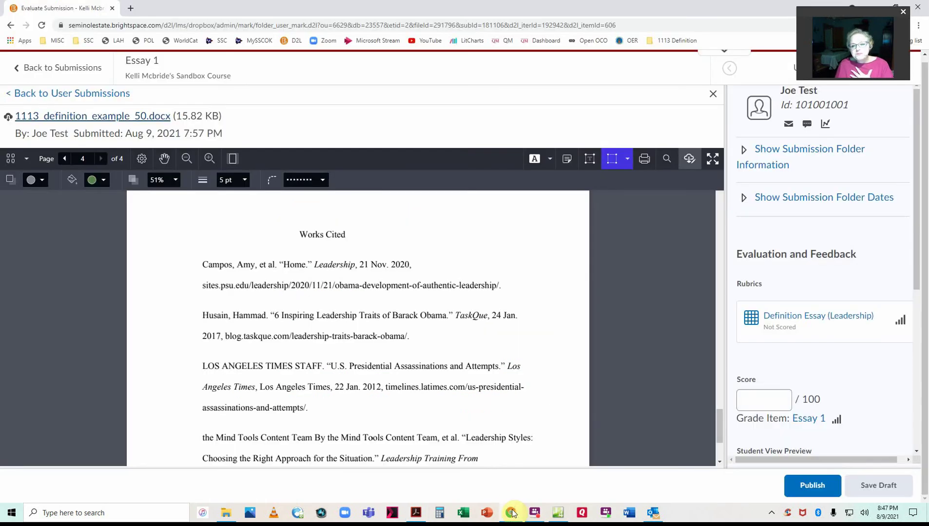
left_click(711, 160)
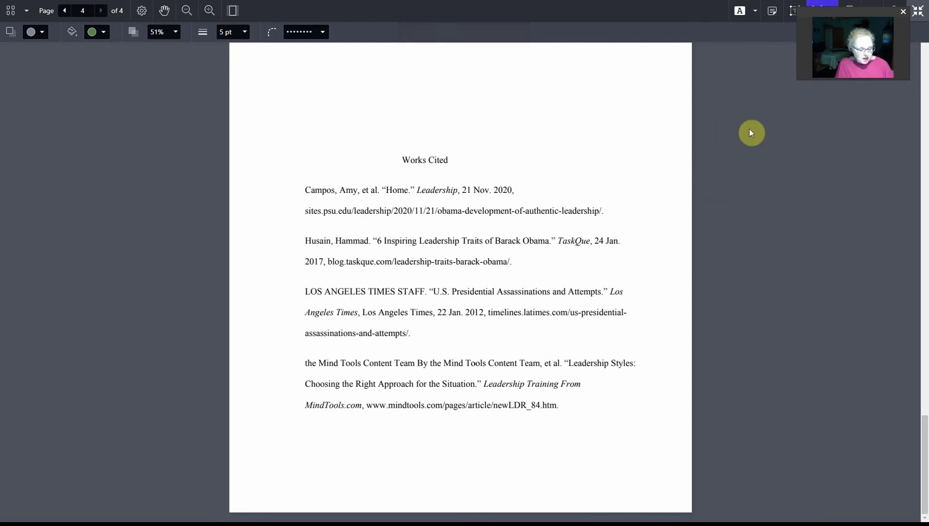
key("Escape")
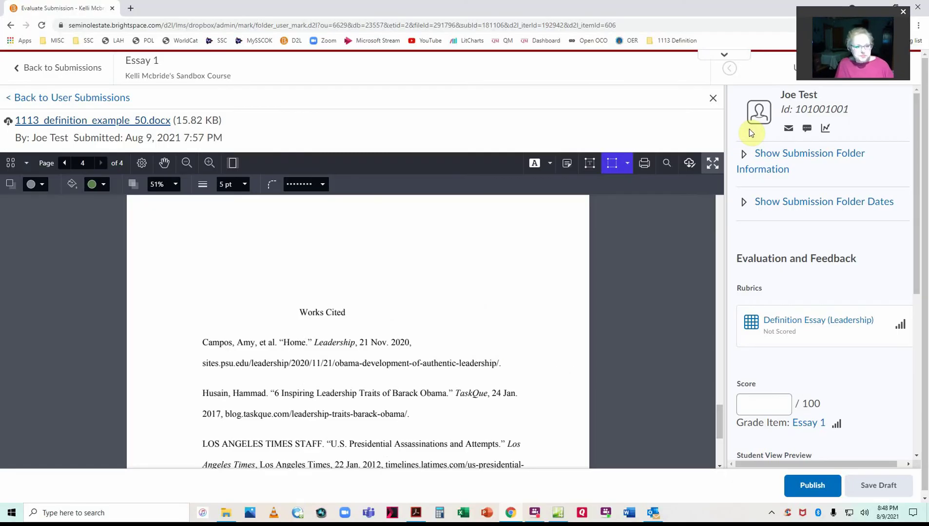
Open the Definition Essay (Leadership) rubric and the feedback field of its Introduction criterion.
left_click(826, 327)
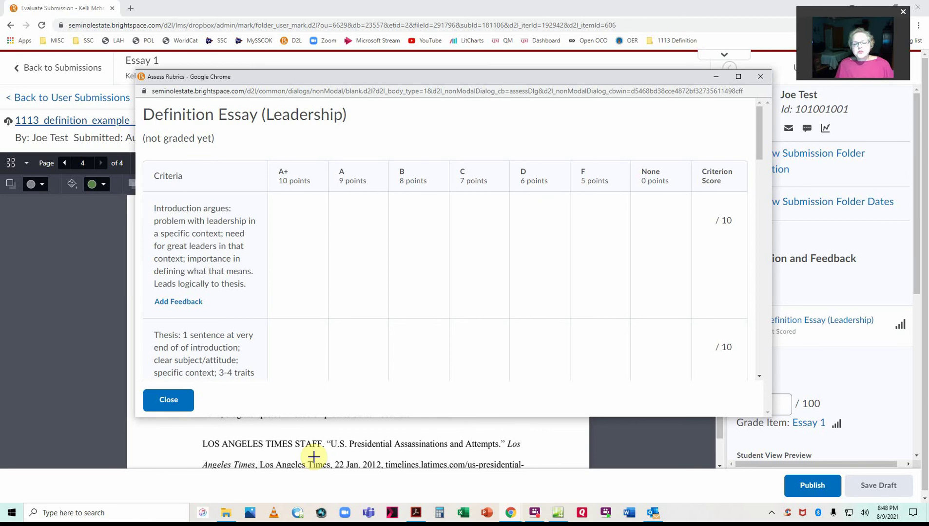
left_click(188, 301)
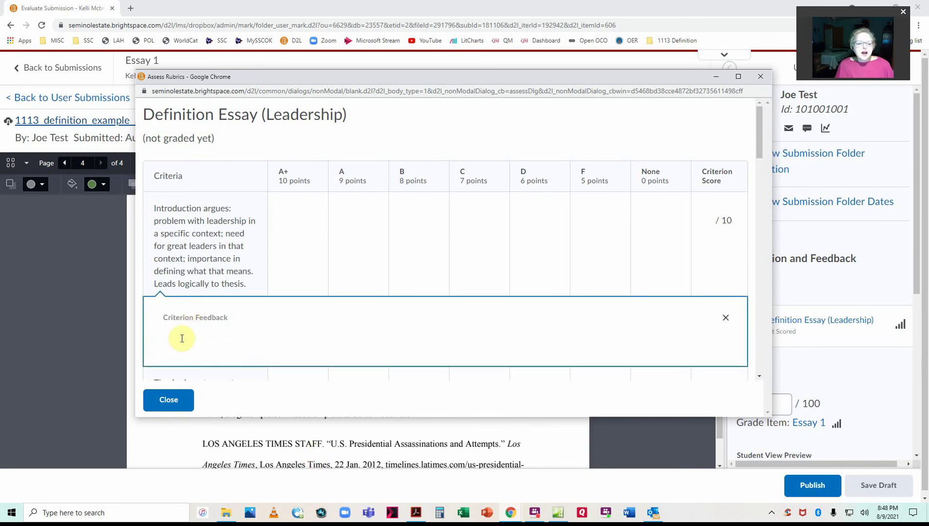
left_click(214, 343)
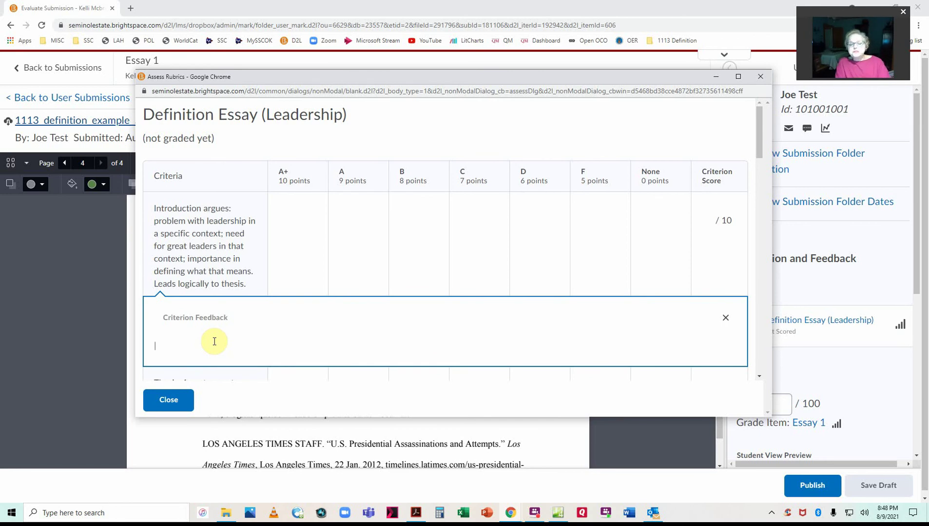
Rate the rubric's Introduction criterion A (9 points), trying A+ (10 points) in between, and close the rubric.
left_click(354, 236)
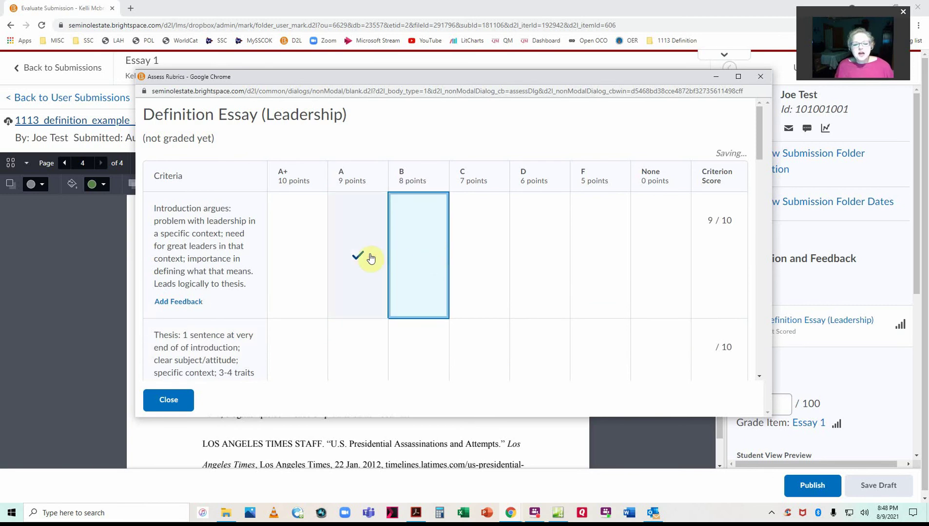
left_click(292, 251)
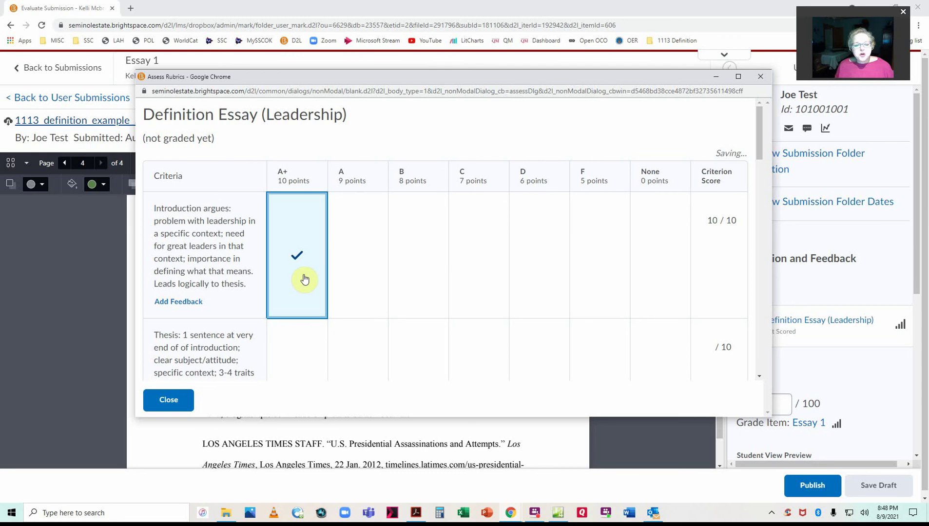
left_click(367, 263)
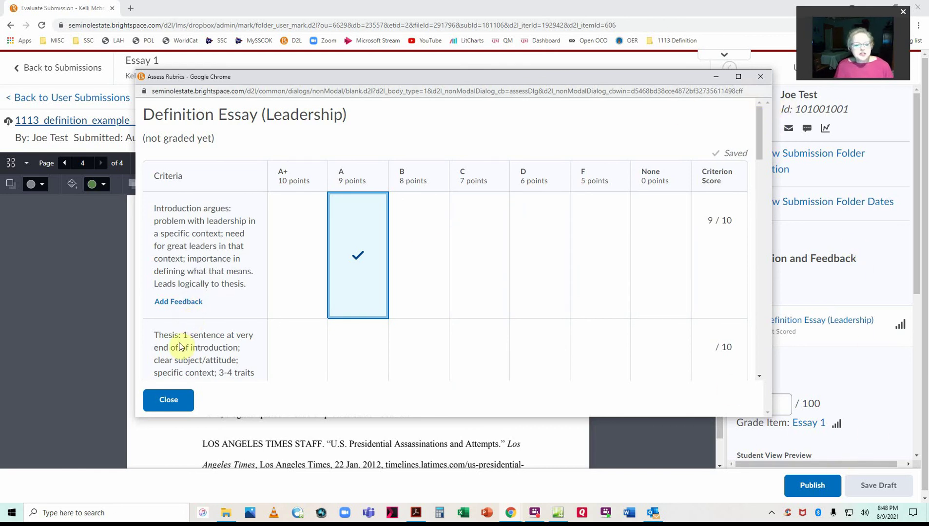
left_click(166, 405)
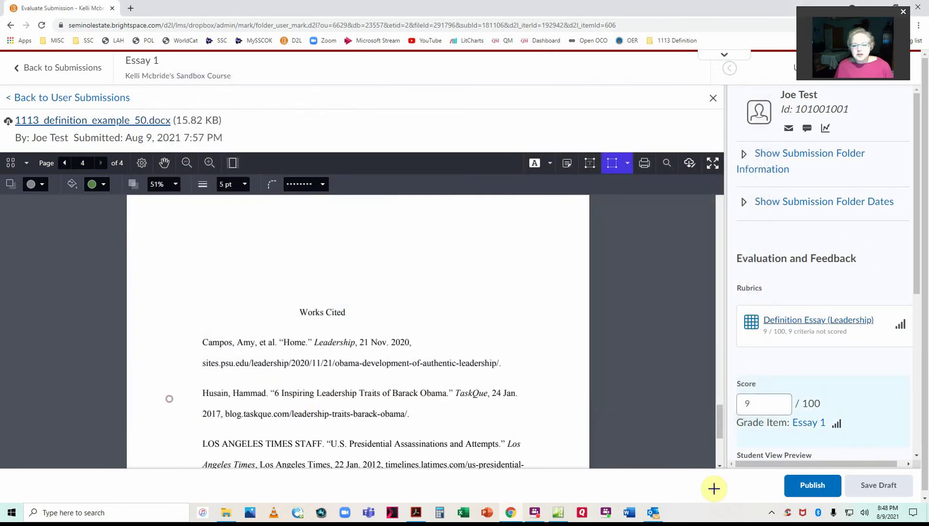
Try to publish the evaluation, and choose to continue grading instead.
left_click(811, 485)
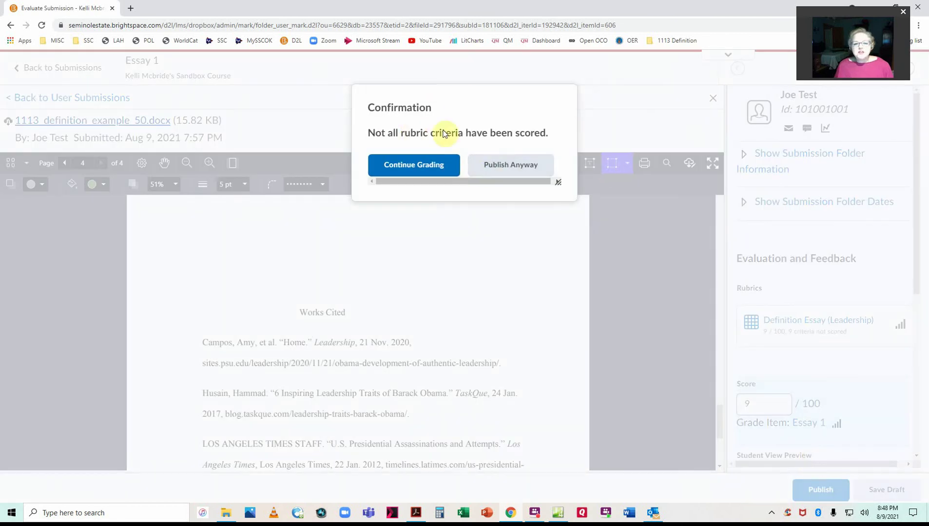
left_click(415, 166)
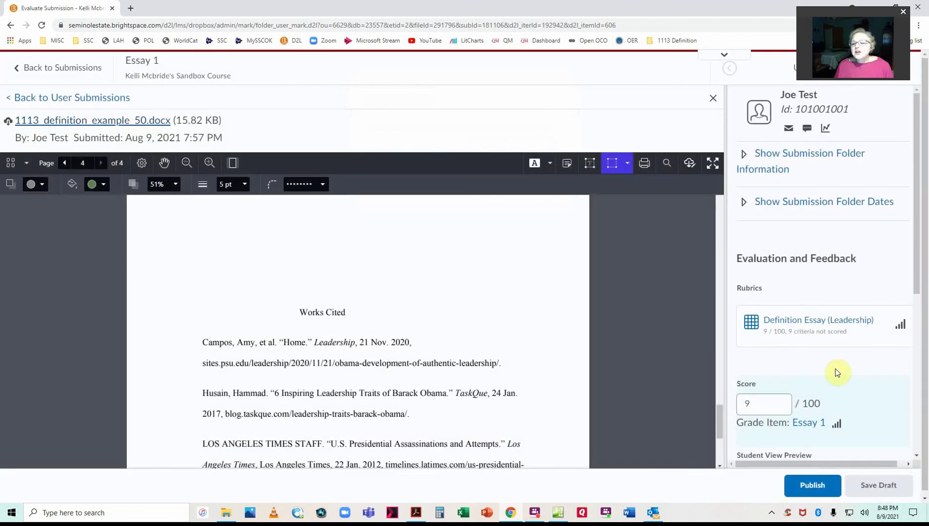
Rate the rubric's Thesis criterion A (9 points) and the first Body paragraphs criterion B (8 points), and save the evaluation as a draft.
left_click(836, 323)
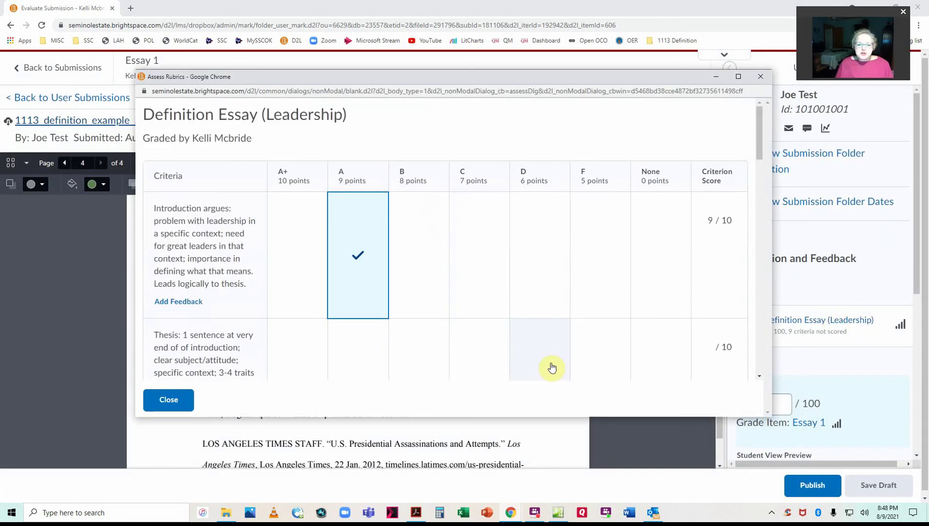
scroll(512, 341, "down", 4)
left_click(354, 191)
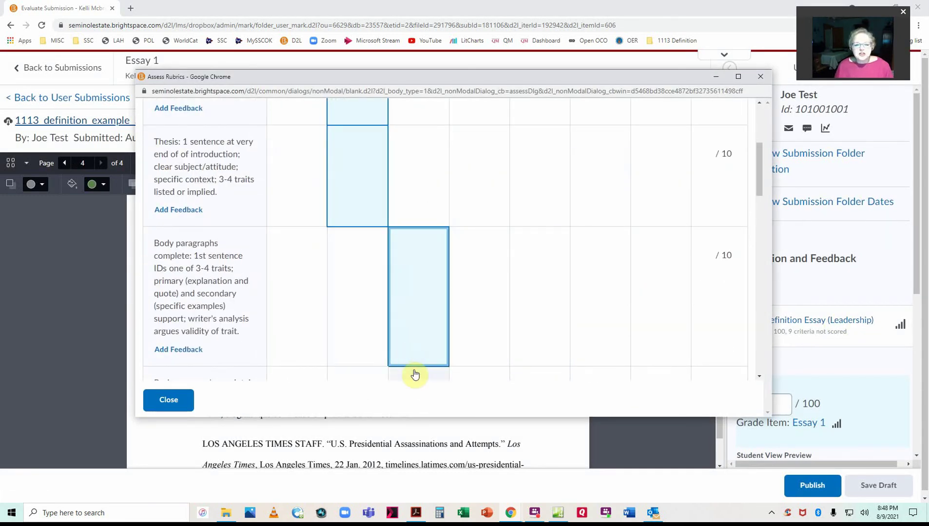
left_click(404, 308)
left_click(760, 77)
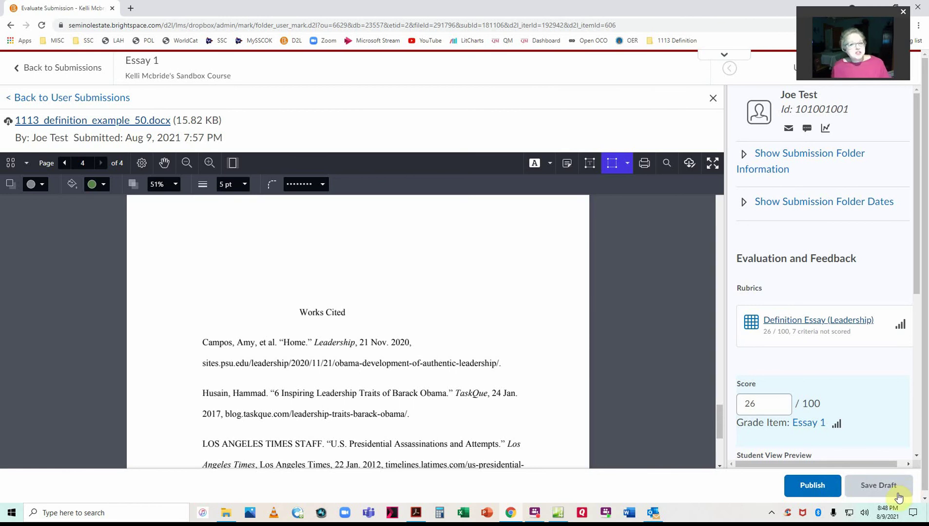
left_click(854, 486)
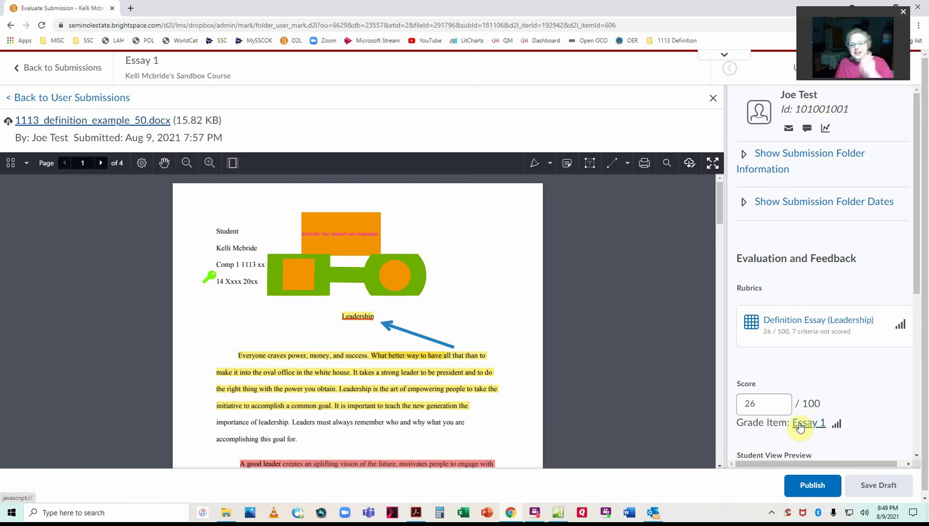
Examine the submission folder's dates and its information, including the assignment instructions.
left_click(814, 201)
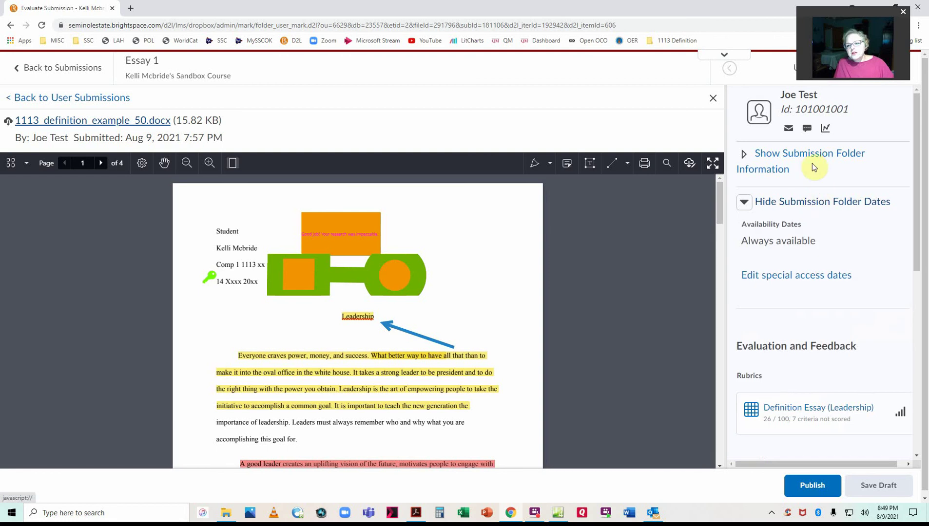
left_click(810, 160)
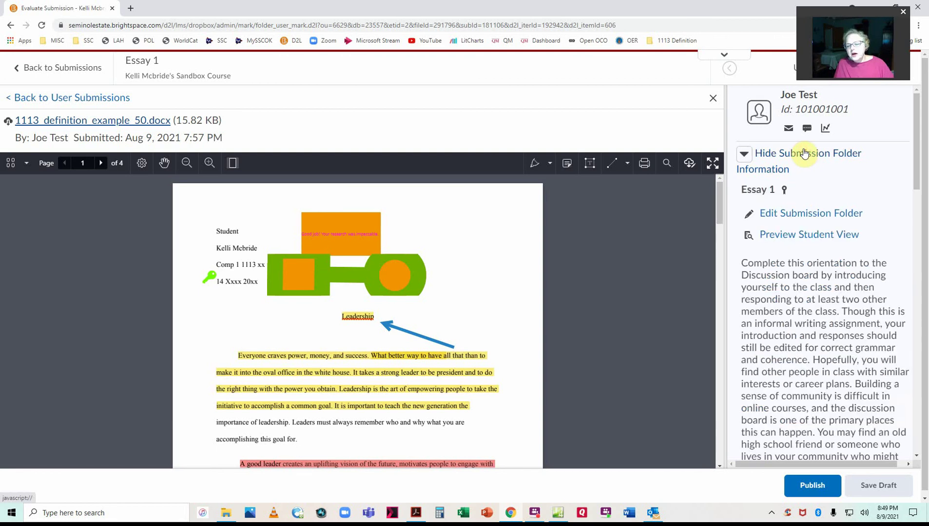
left_click(802, 153)
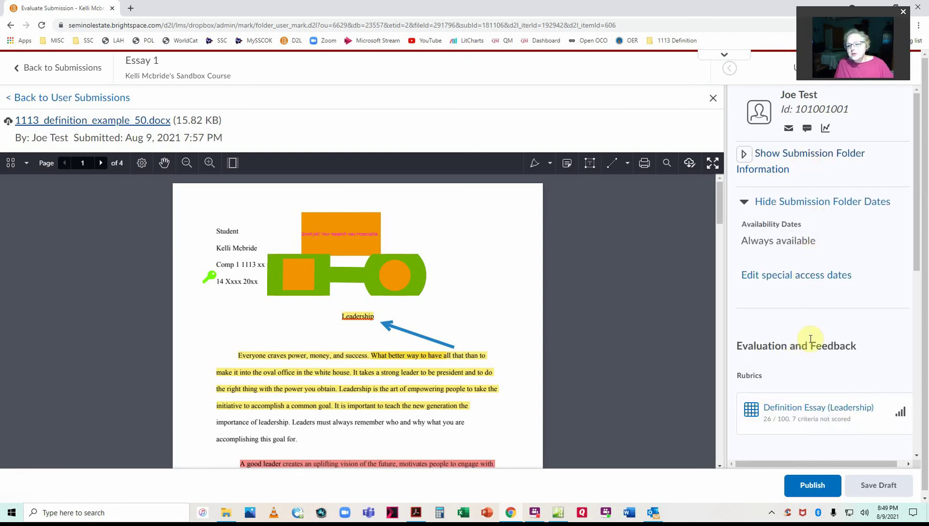
left_click(813, 203)
left_click(814, 203)
Examine the score, student view preview and feedback areas of the evaluation, and show the submission folder information again.
scroll(850, 315, "down", 5)
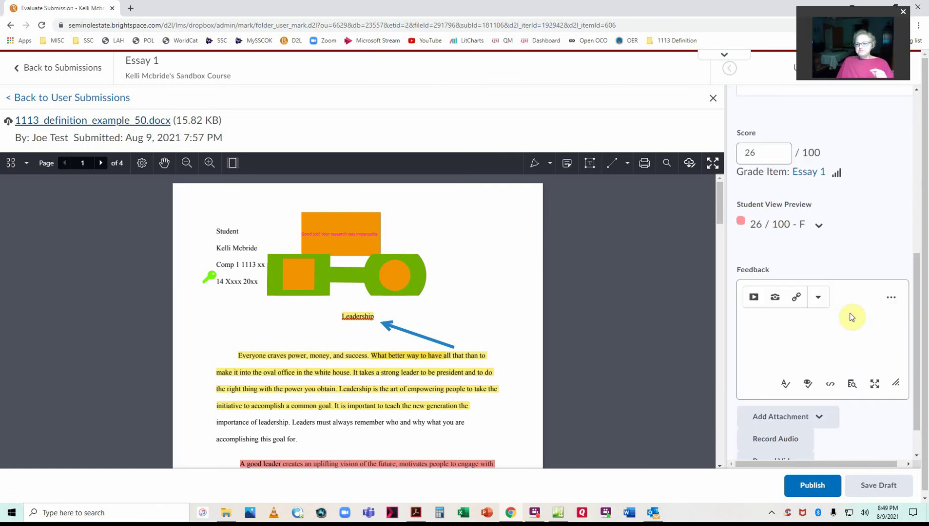
scroll(852, 317, "down", 1)
scroll(848, 319, "up", 6)
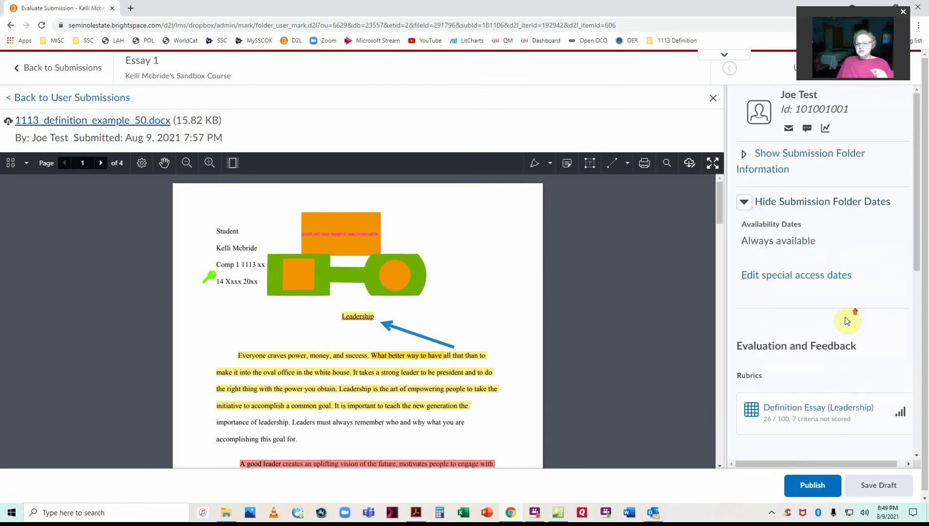
left_click(757, 153)
scroll(825, 321, "down", 6)
scroll(832, 330, "down", 5)
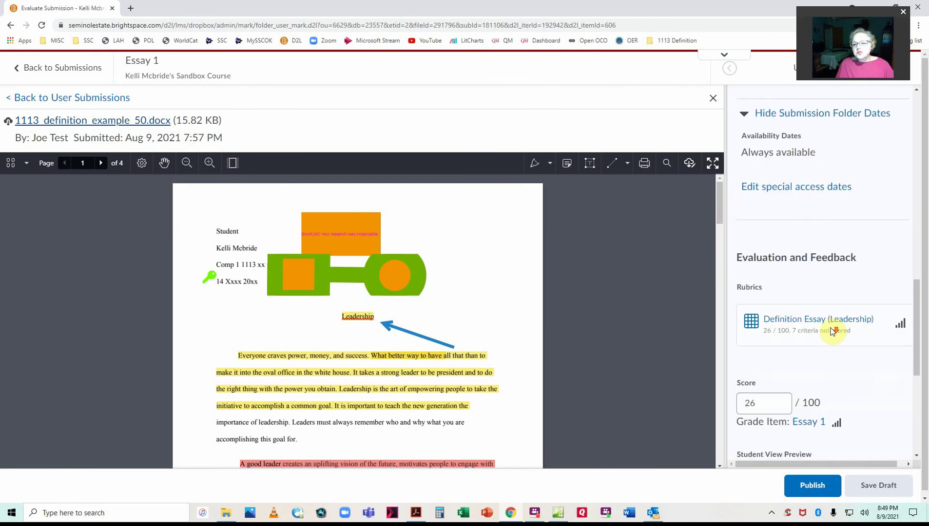
Leave the student's evaluation, accepting the loss of unsaved changes, and return to the Essay 1 submissions list.
left_click(97, 98)
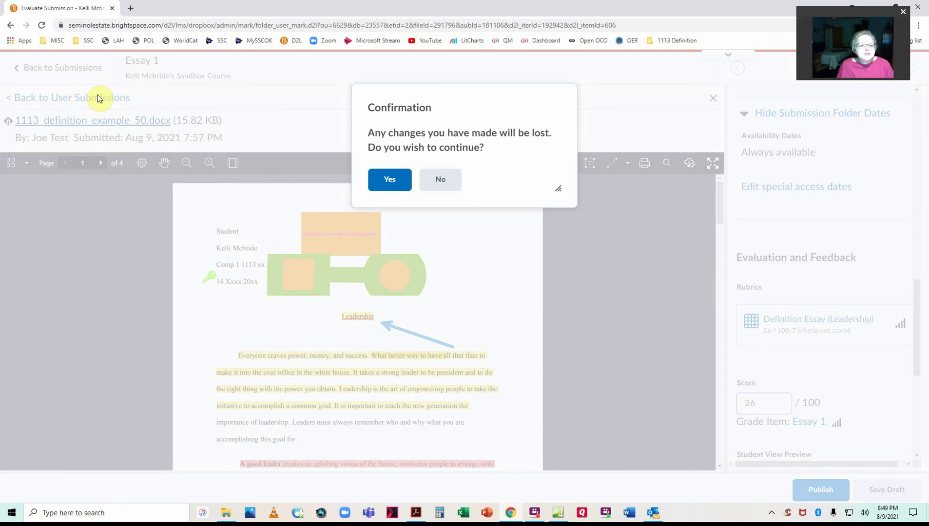
left_click(389, 179)
left_click(61, 67)
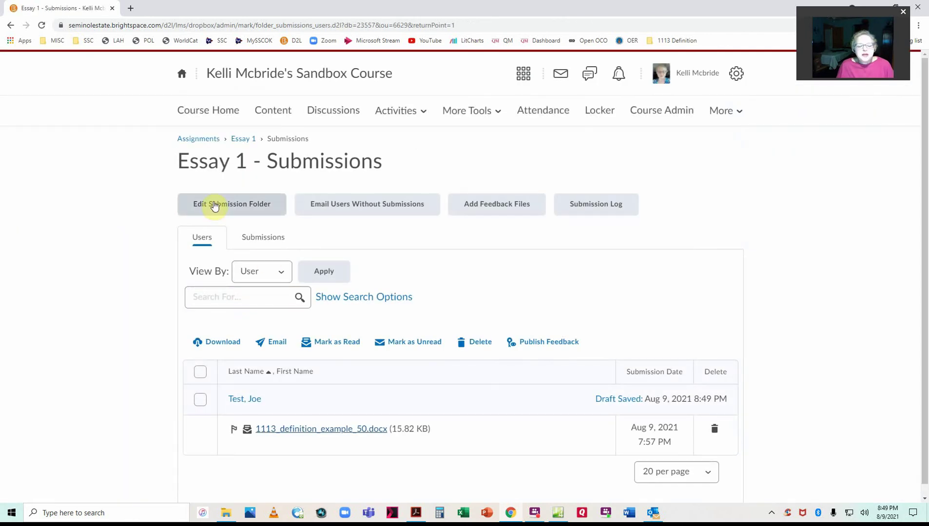
Open the Essay 1 submission folder for editing and expand its Submission & Completion settings.
left_click(213, 200)
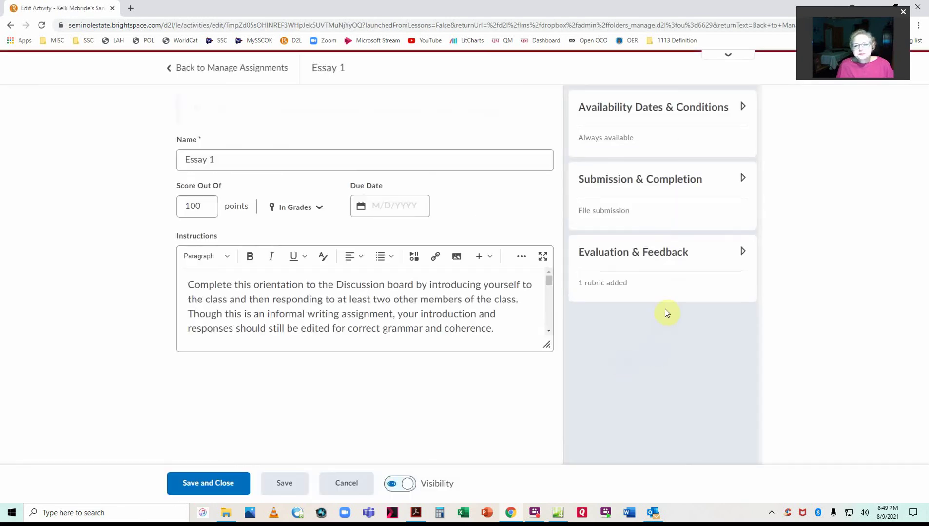
left_click(656, 188)
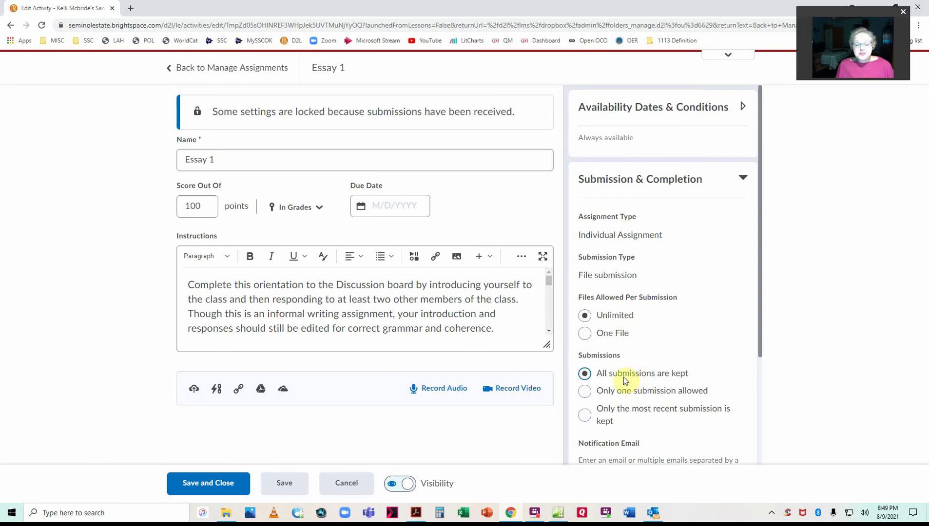
scroll(626, 379, "down", 1)
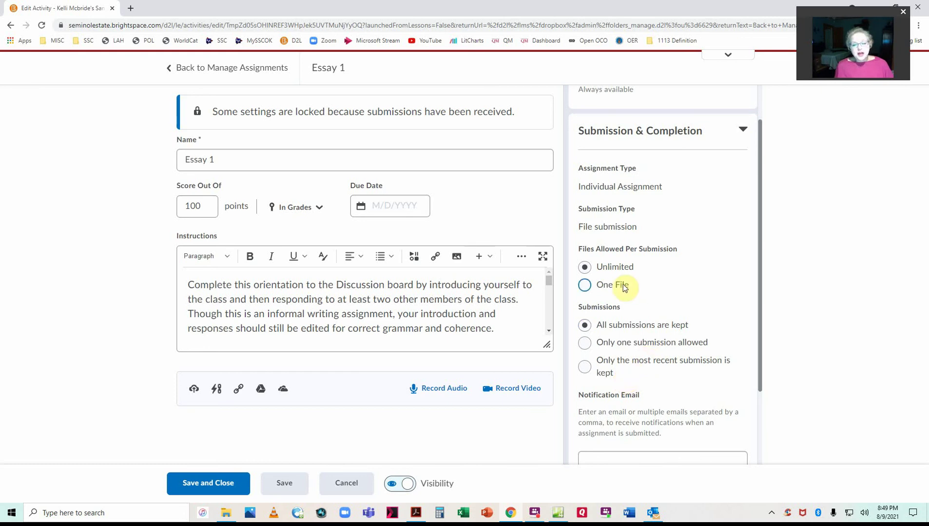
Choose unlimited files per submission, try keeping only the most recent submission, and set the folder back to keeping all submissions.
left_click(586, 274)
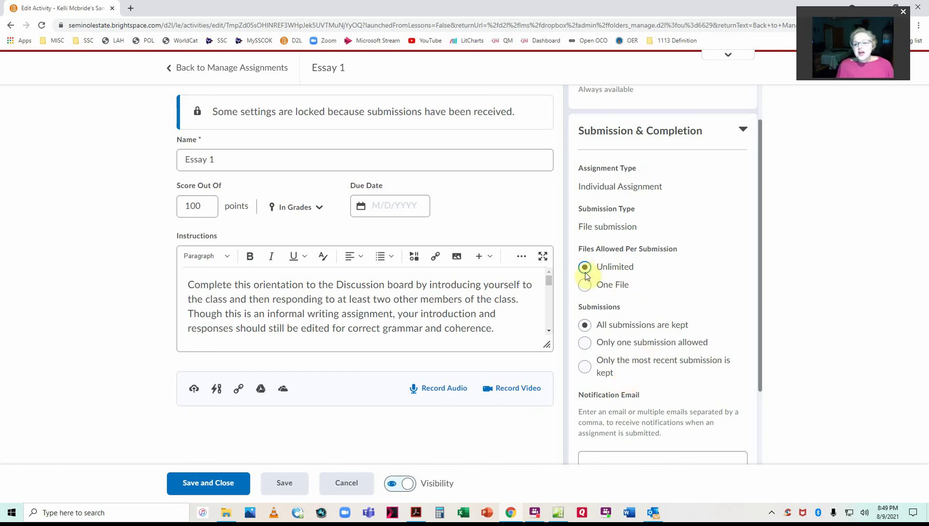
left_click(585, 368)
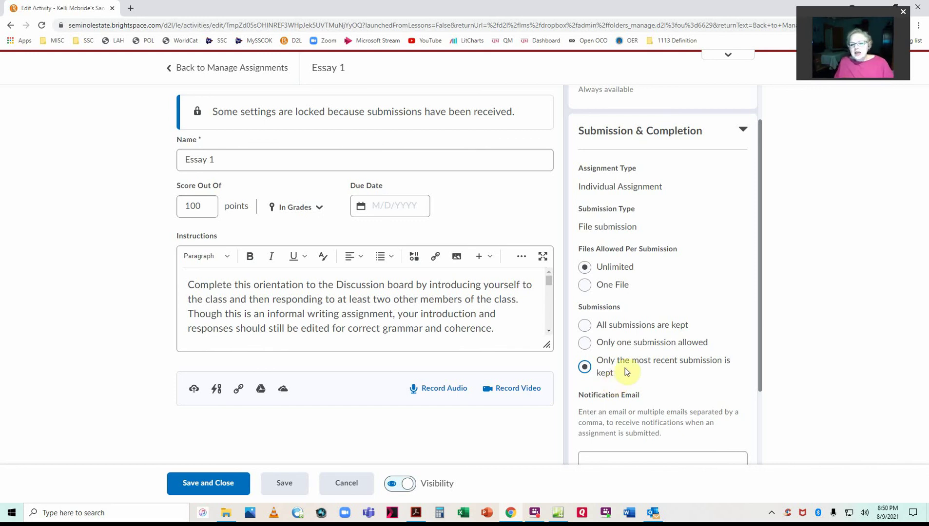
left_click(584, 325)
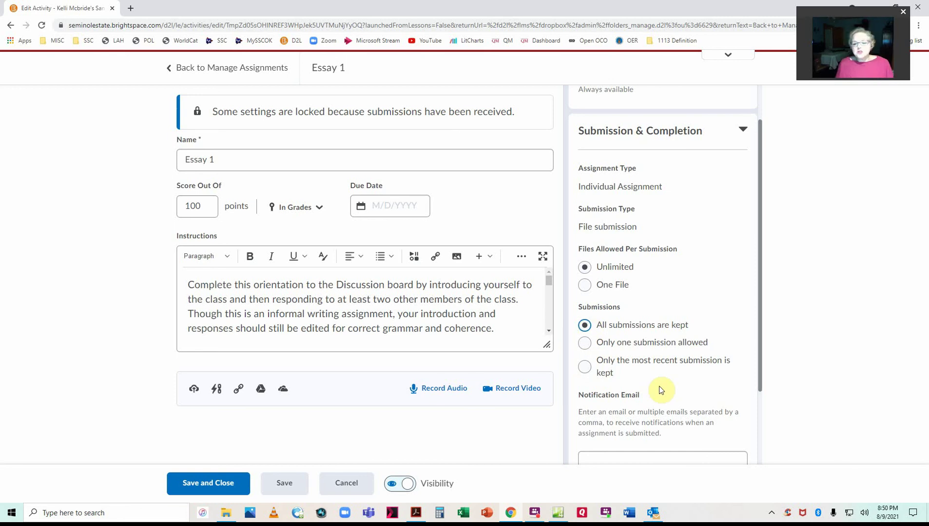